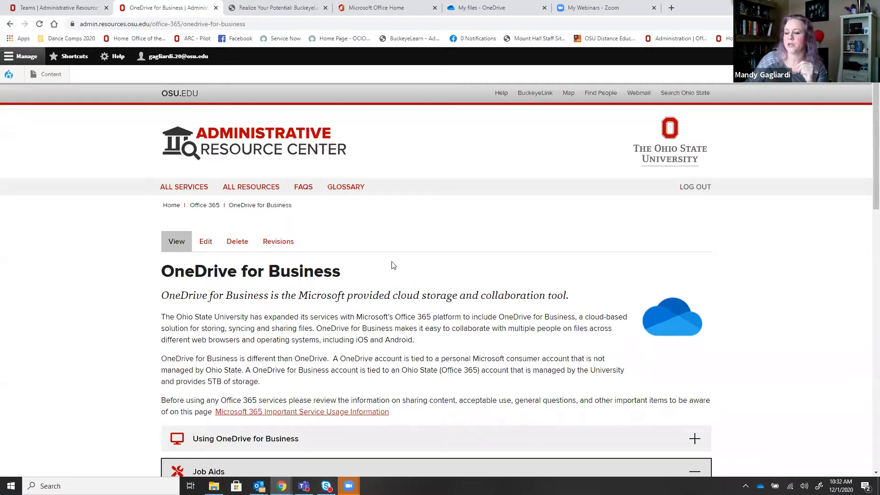
Step: Look through the job aid links on the OneDrive for Business page, from Getting Started down to OneDrive and Teams
scroll(392, 264, "down", 1)
scroll(393, 264, "down", 6)
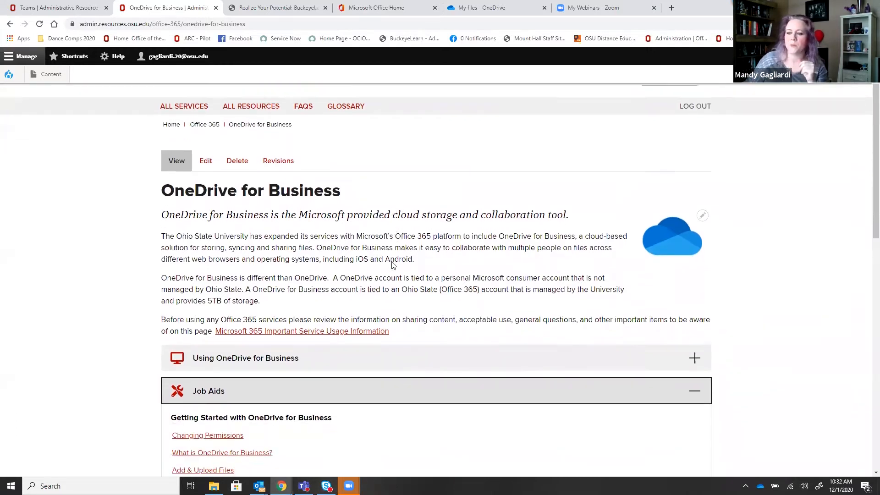
left_click(362, 198)
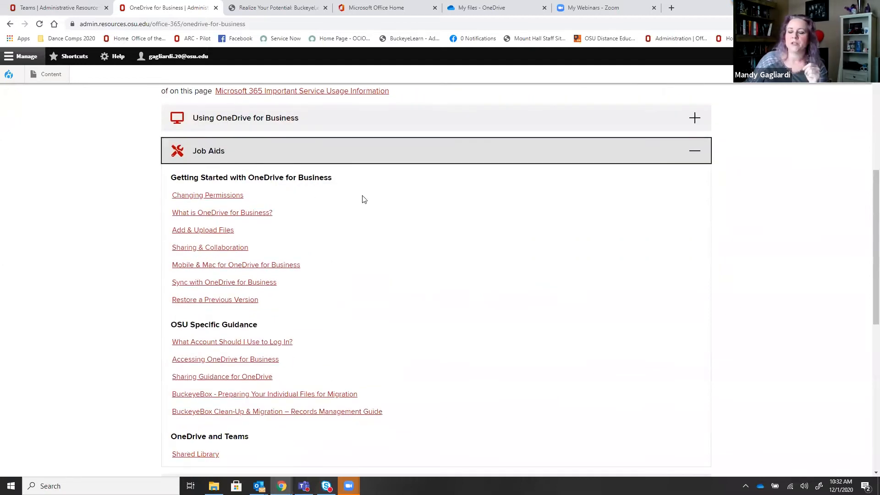
scroll(362, 199, "down", 3)
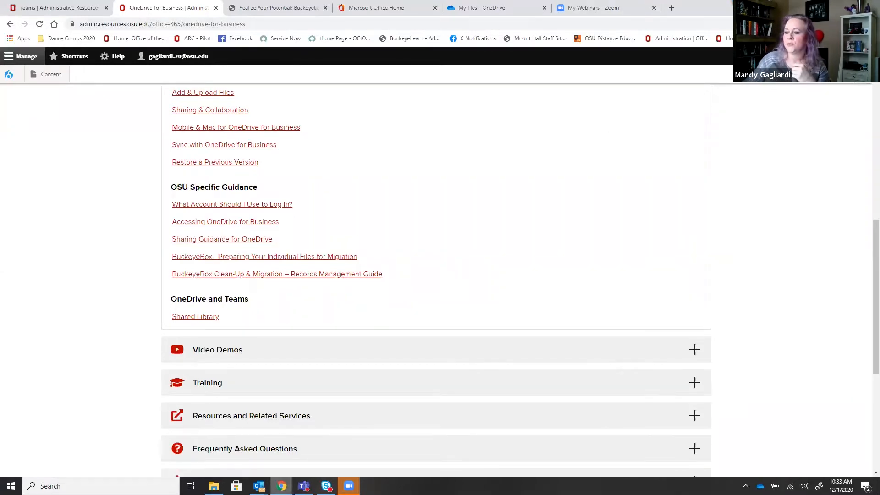
Step: Switch to File Explorer and show the synced OneDrive - The Ohio State University folder
mouse_move(259, 486)
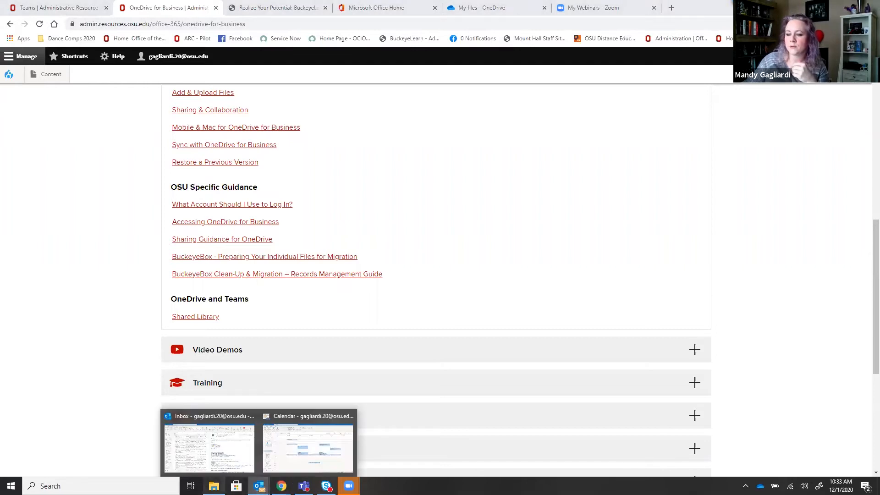
left_click(214, 486)
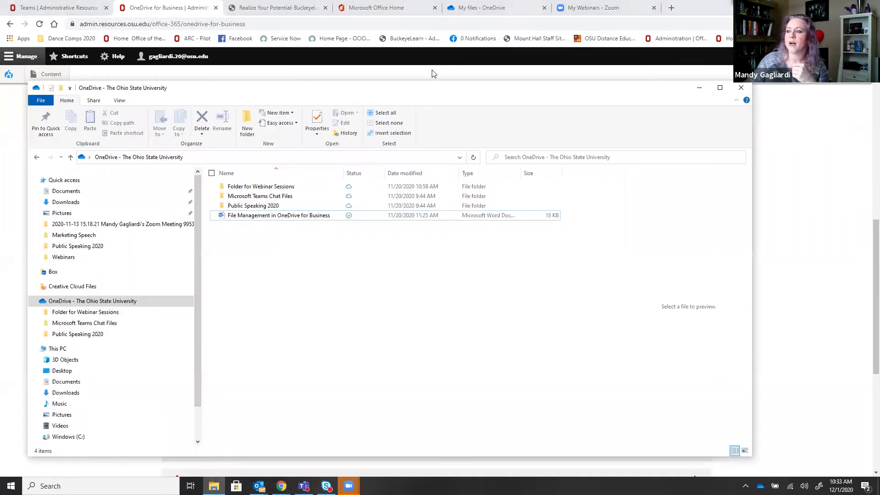
left_click_drag(419, 88, 461, 71)
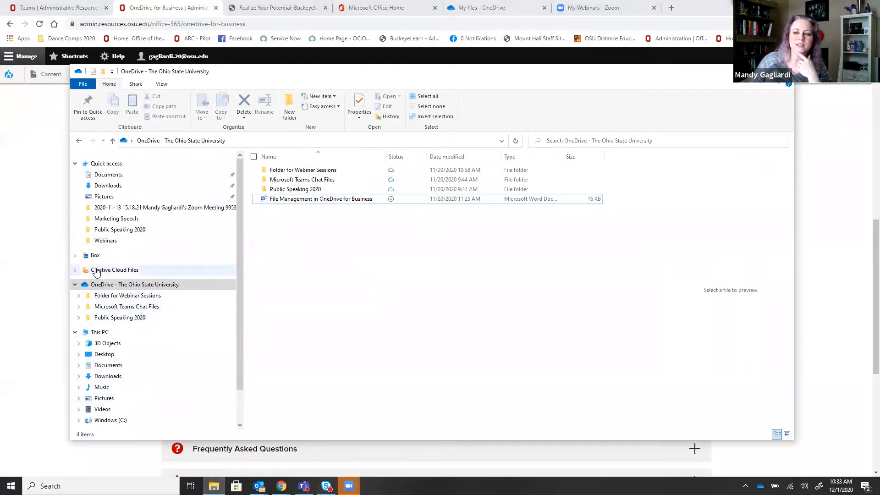
left_click(109, 285)
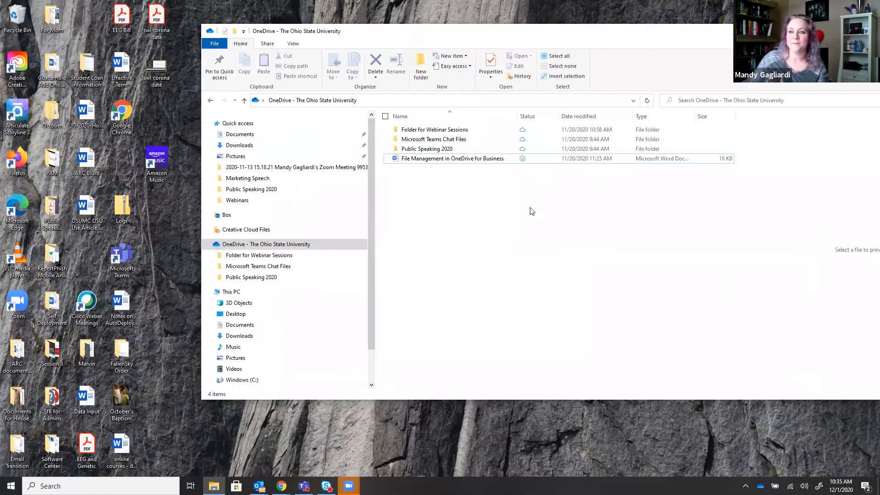
Step: Move the swl corona date PDF and FallenSky Order folder from the desktop into the OneDrive folder, and check their sync status
left_click(158, 23)
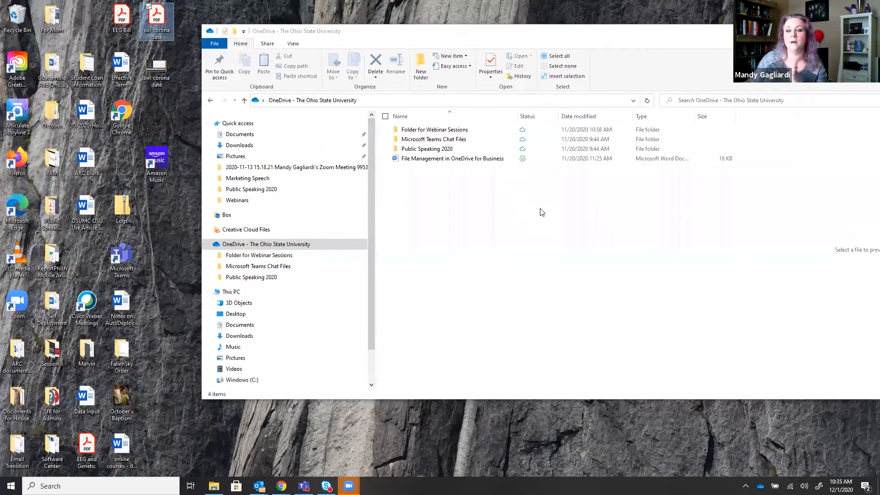
left_click_drag(165, 21, 480, 200)
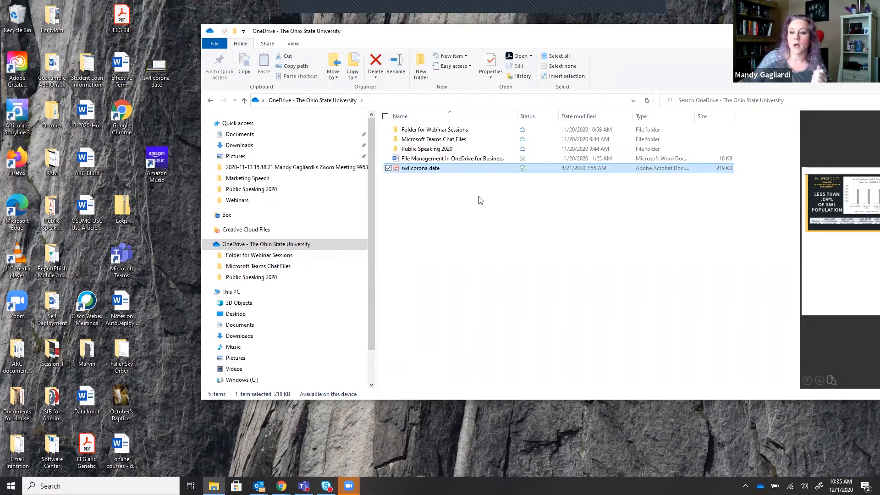
left_click_drag(128, 352, 434, 203)
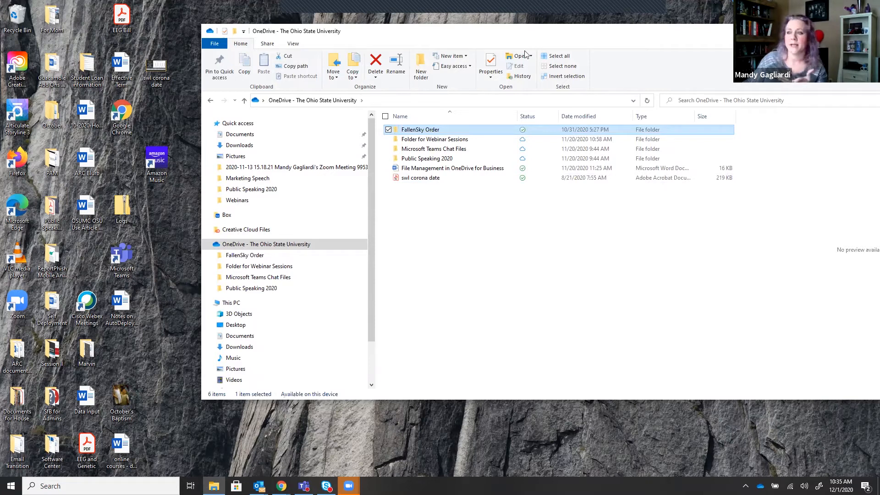
left_click_drag(654, 35, 525, 54)
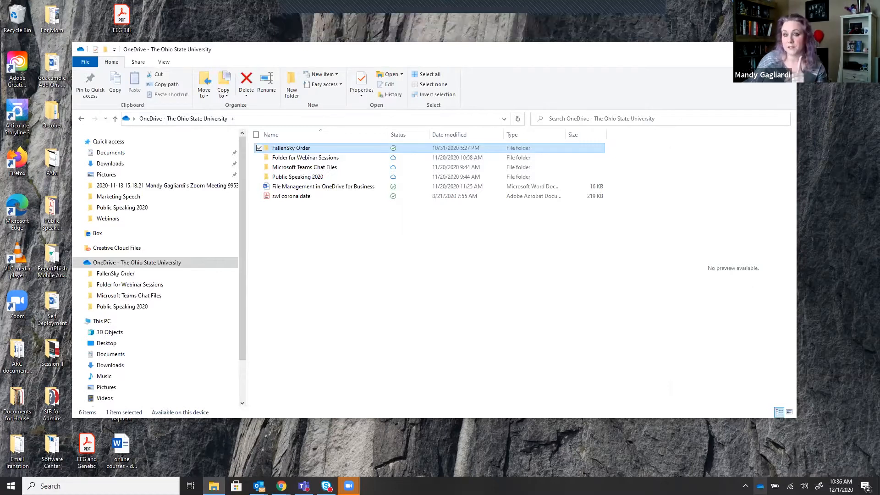
left_click(761, 486)
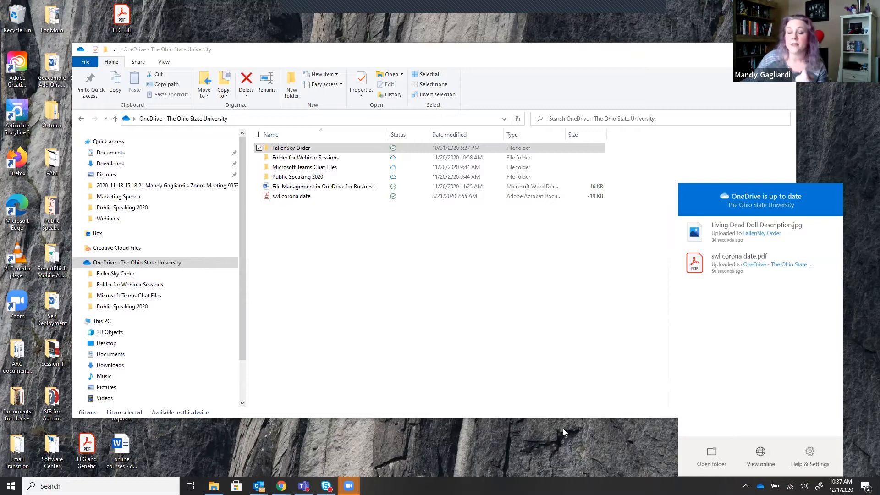
Step: Switch to Chrome's OneDrive for Business window and refresh the My files page in OneDrive online
left_click(282, 486)
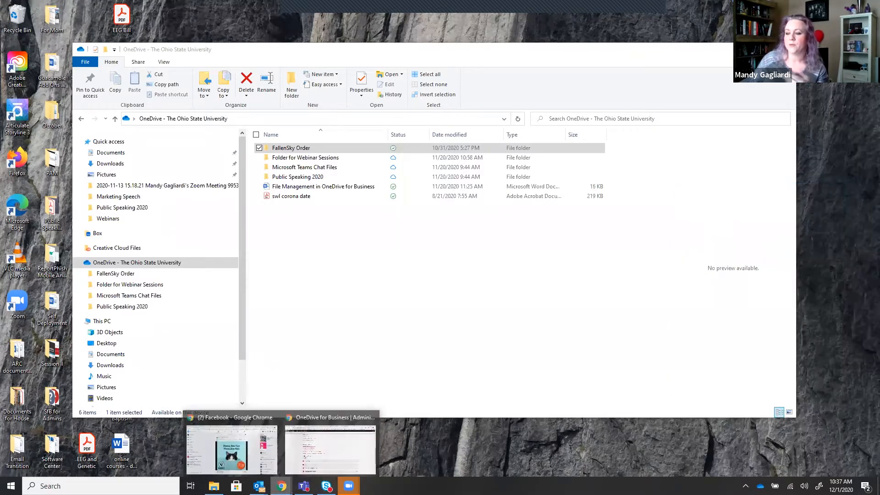
left_click(337, 444)
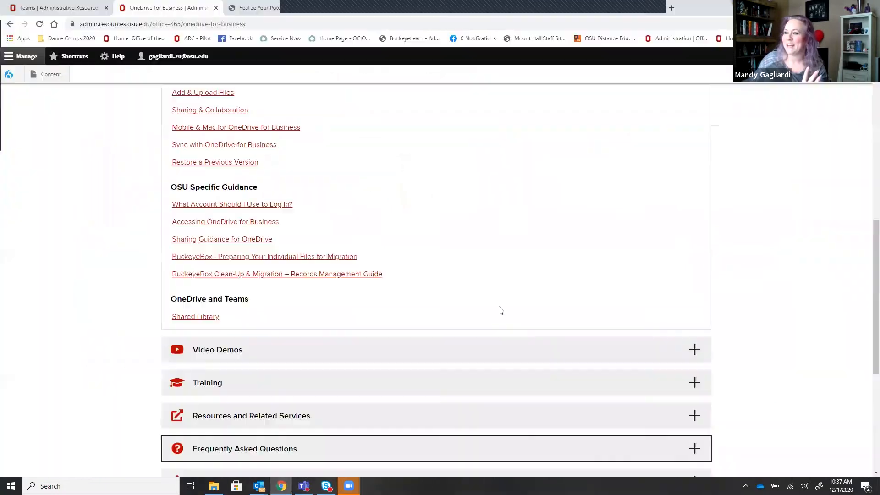
left_click(367, 10)
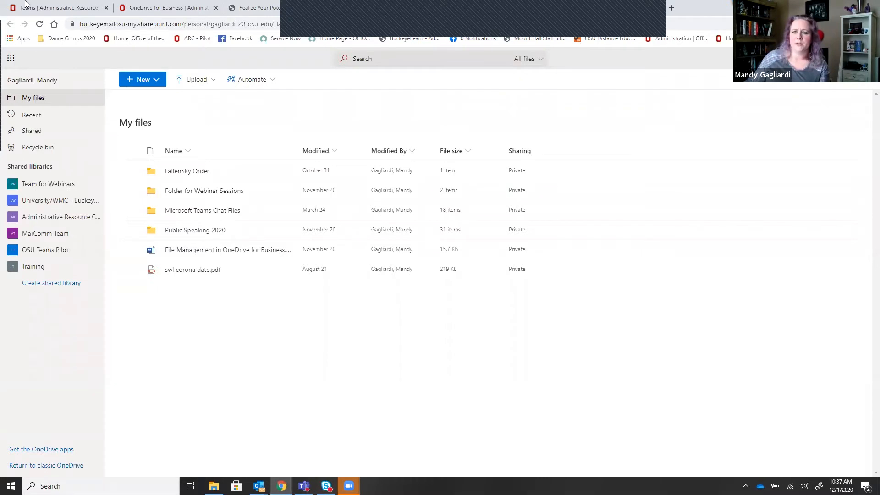
left_click(40, 24)
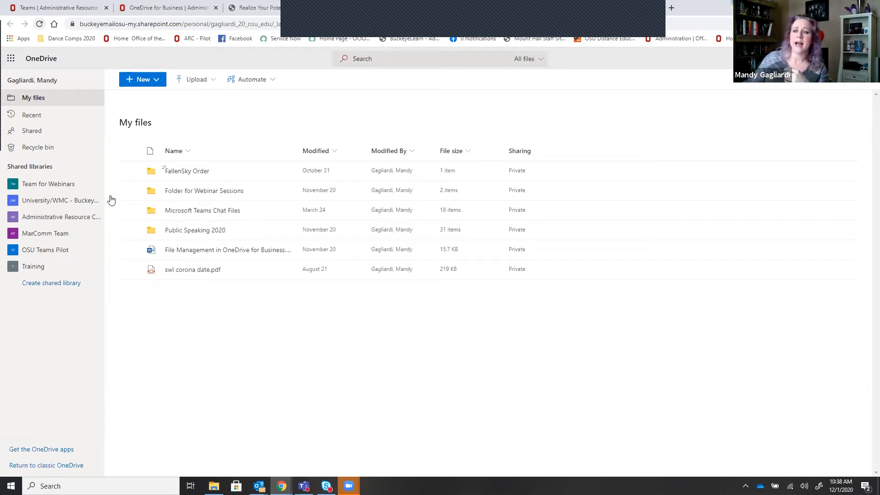
Step: View the Recent, Shared, Recycle bin and Team for Webinars pages, and return to My files
left_click(32, 115)
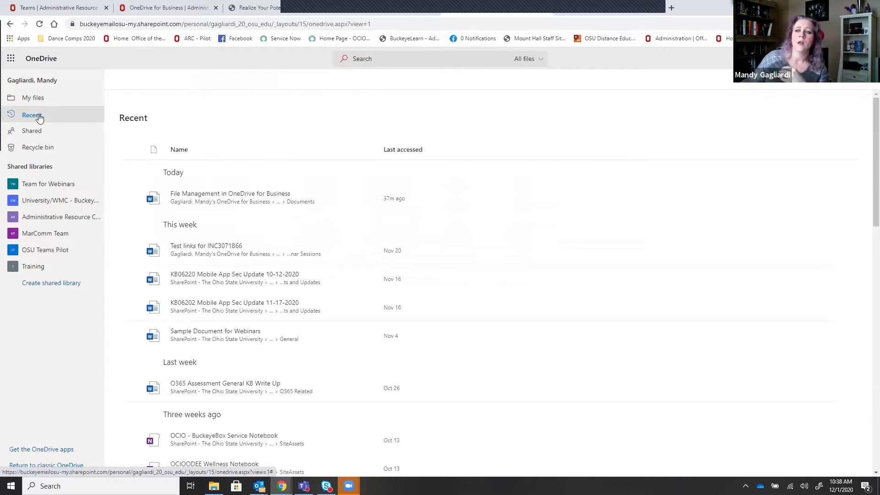
left_click(38, 136)
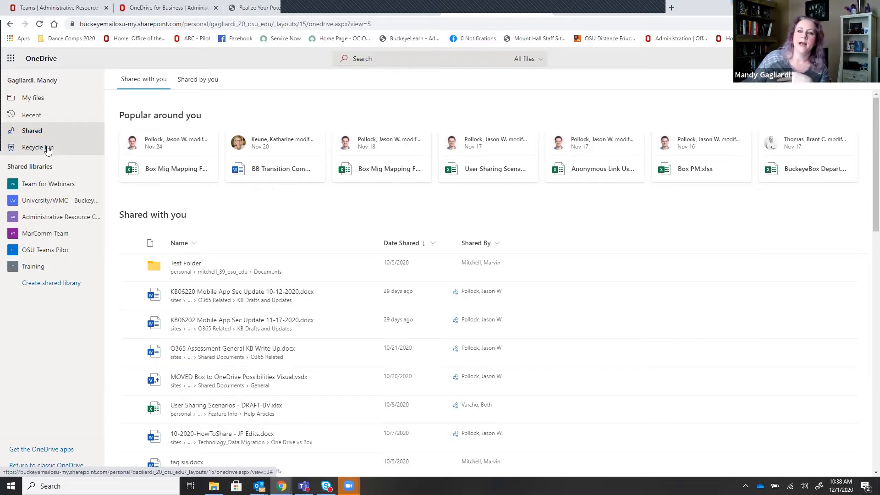
left_click(48, 148)
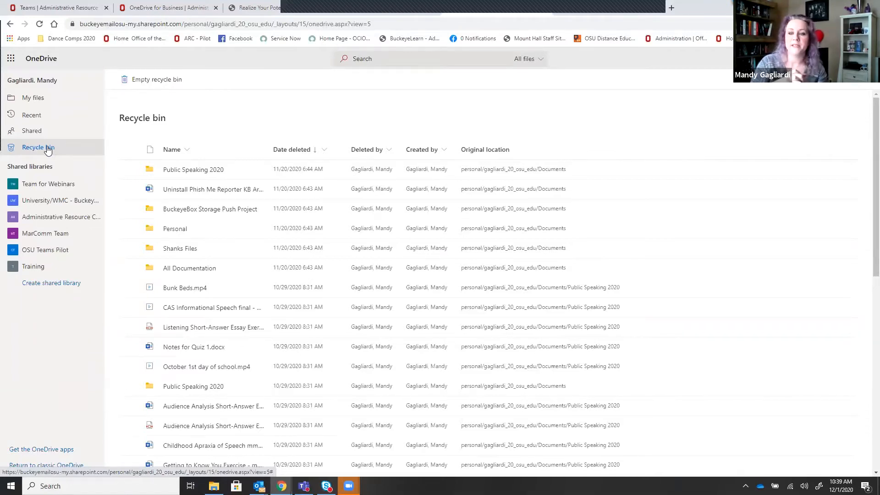
left_click(50, 185)
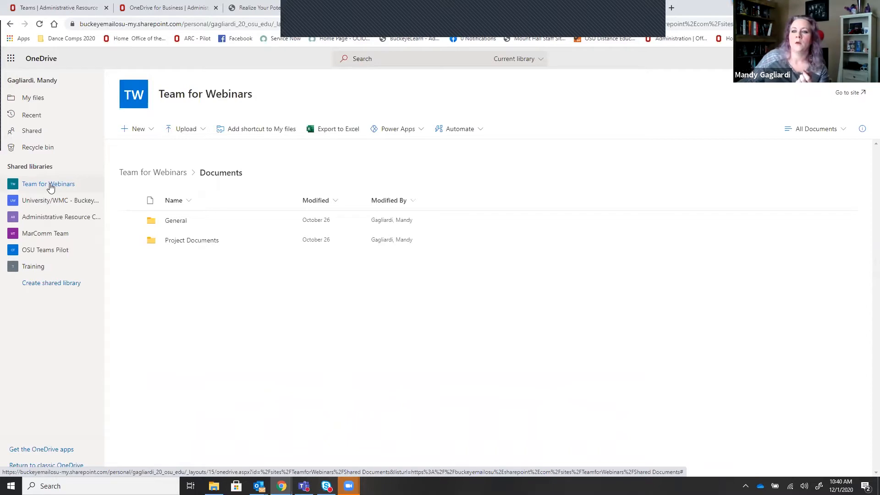
left_click(34, 99)
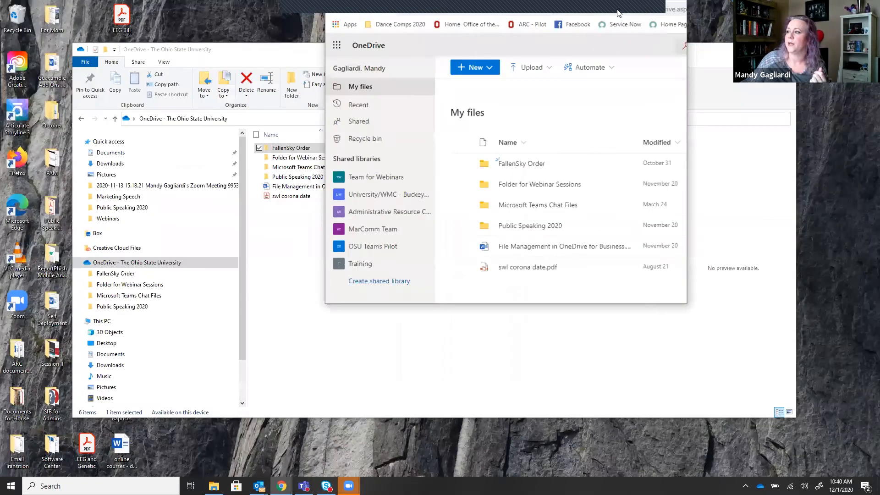
Step: Restore the browser to a smaller window beside the desktop icons and close File Explorer
double_click(660, 14)
left_click_drag(619, 13, 708, 57)
left_click(743, 49)
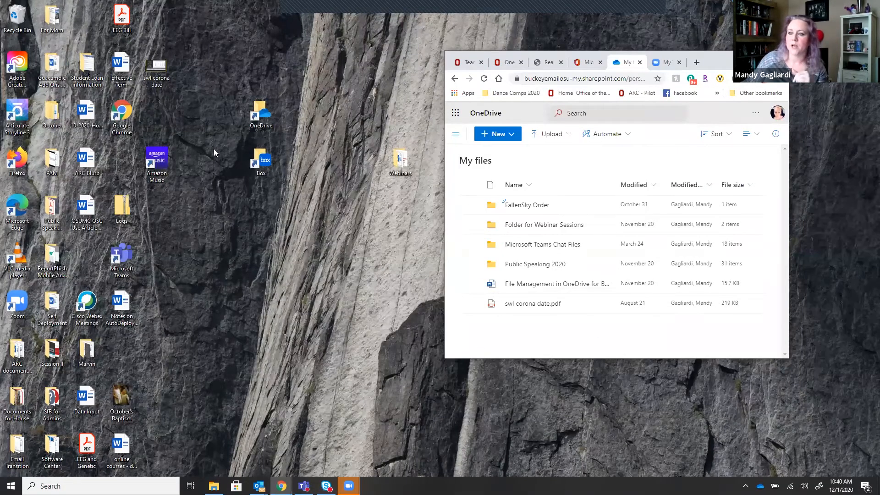
Step: Upload the Effective Term document and the October folder from the desktop to My files in OneDrive online
left_click_drag(132, 76, 555, 324)
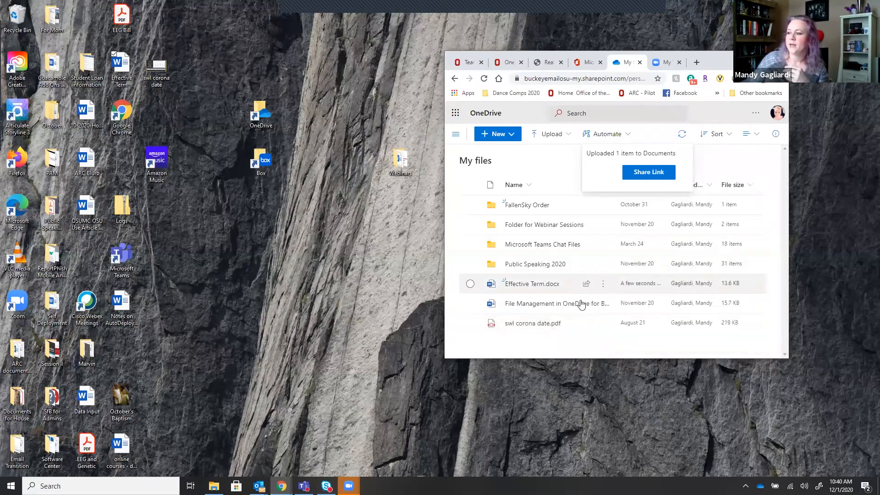
mouse_move(528, 288)
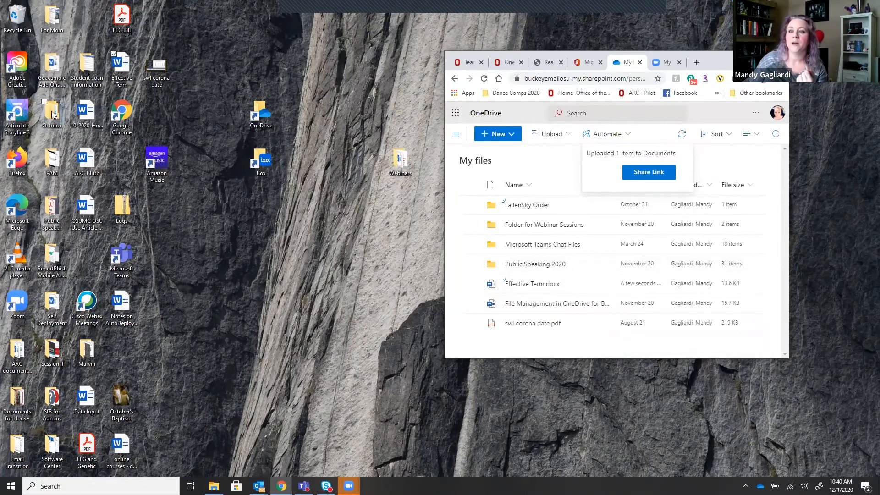
left_click_drag(332, 205, 540, 323)
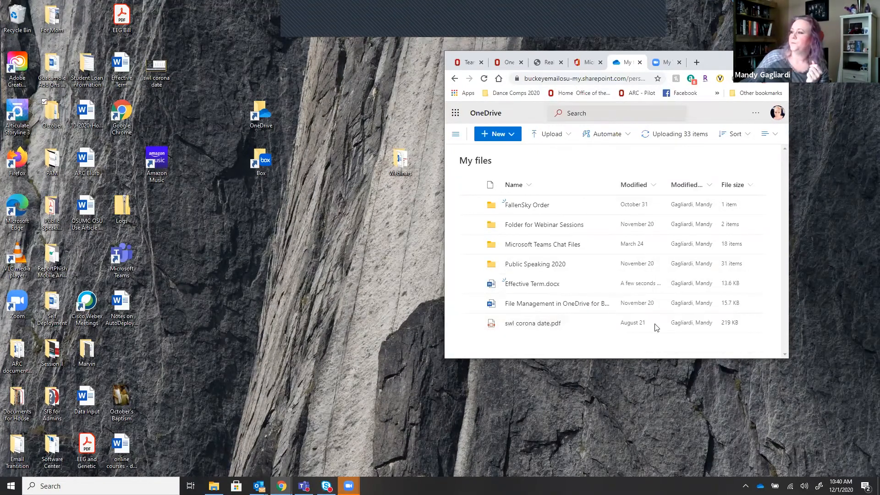
Step: Maximize the browser window and check the desktop OneDrive sync activity for the uploaded items
key("super+Up")
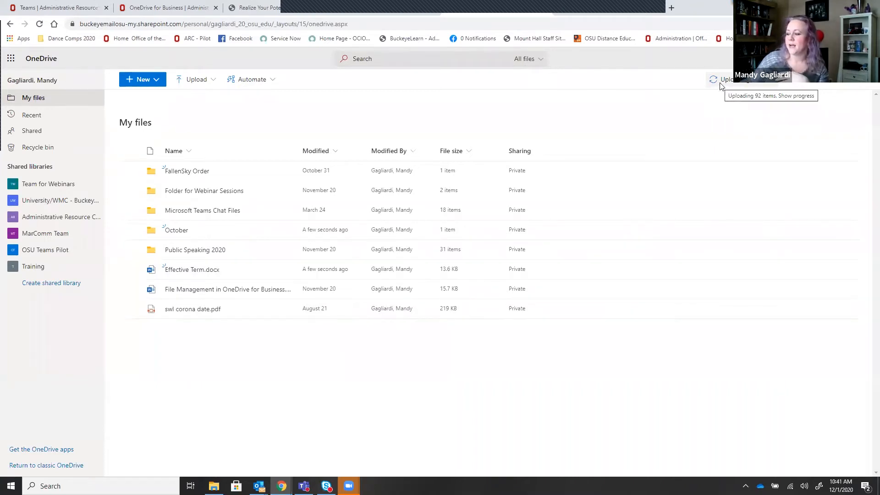
left_click(761, 485)
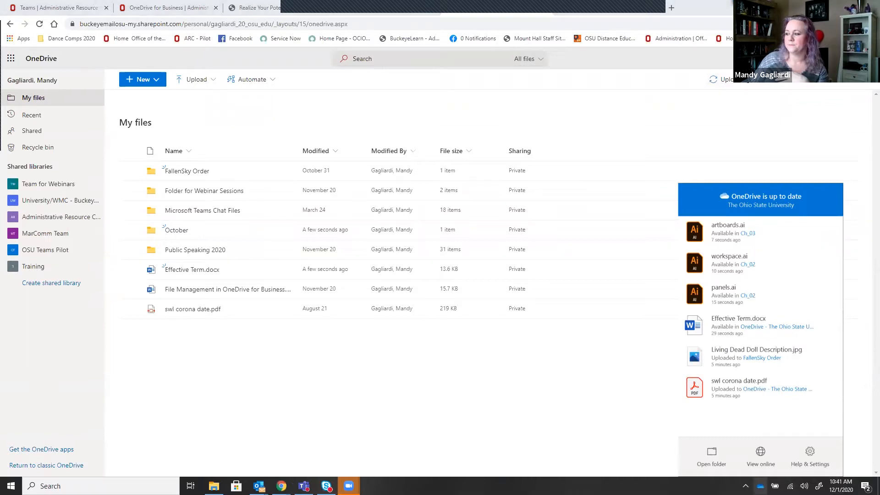
left_click(616, 99)
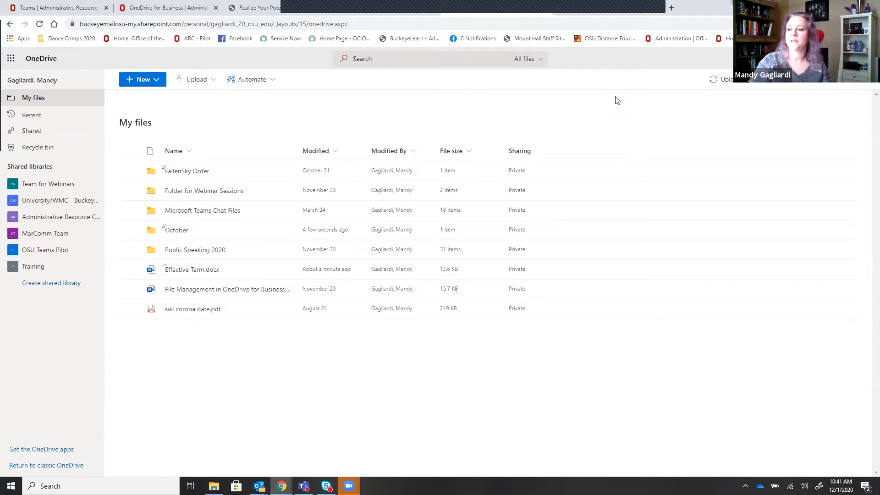
Step: View the file and folder selection dialogs offered for uploading to My files, cancelling each without choosing anything
left_click(213, 86)
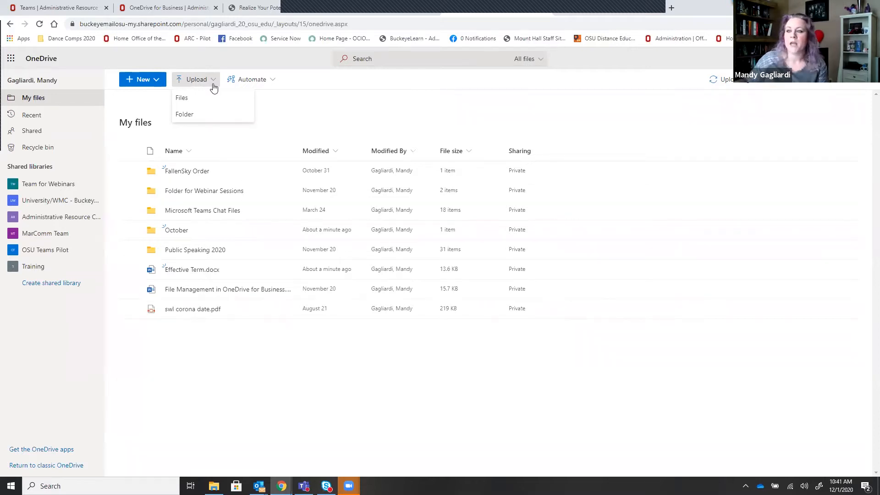
left_click(183, 97)
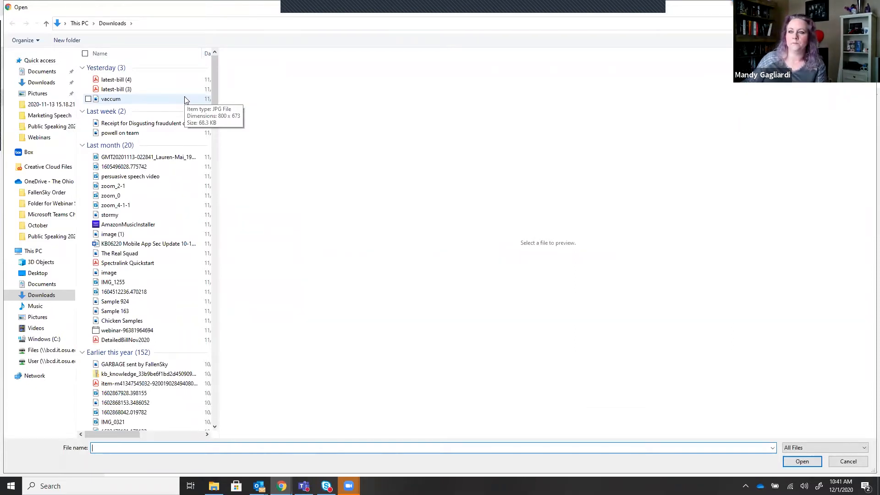
key("Escape")
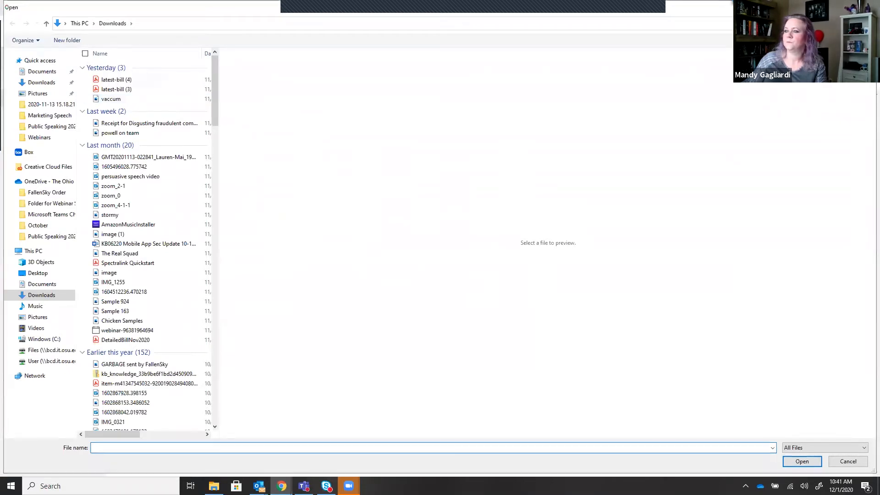
left_click(217, 79)
left_click(201, 116)
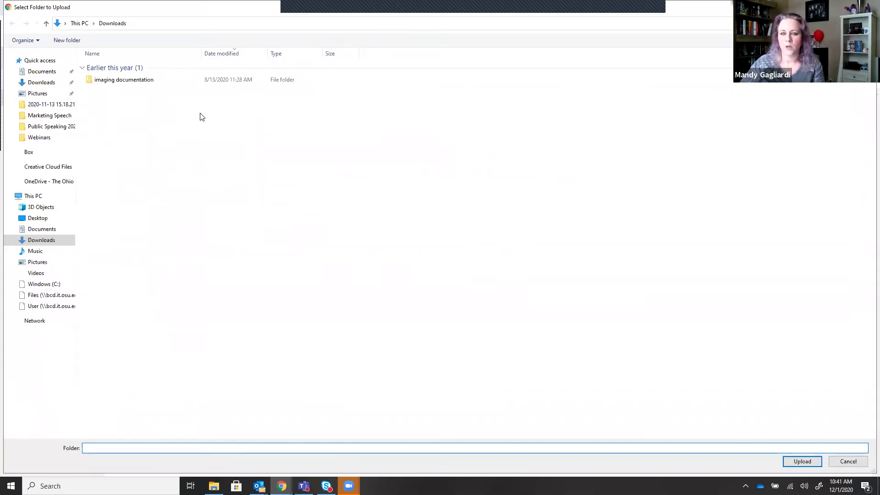
left_click(848, 462)
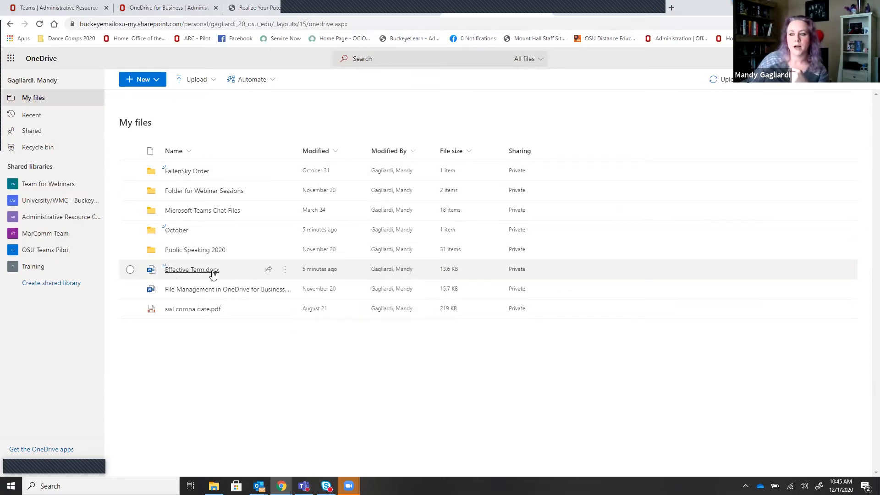
Step: Rename the Effective Term document in My files as New Effective Term
mouse_move(210, 273)
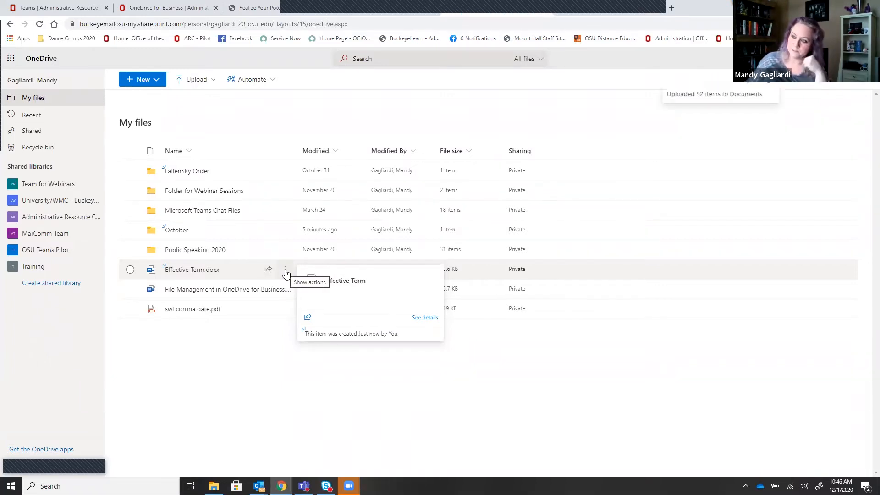
left_click(285, 271)
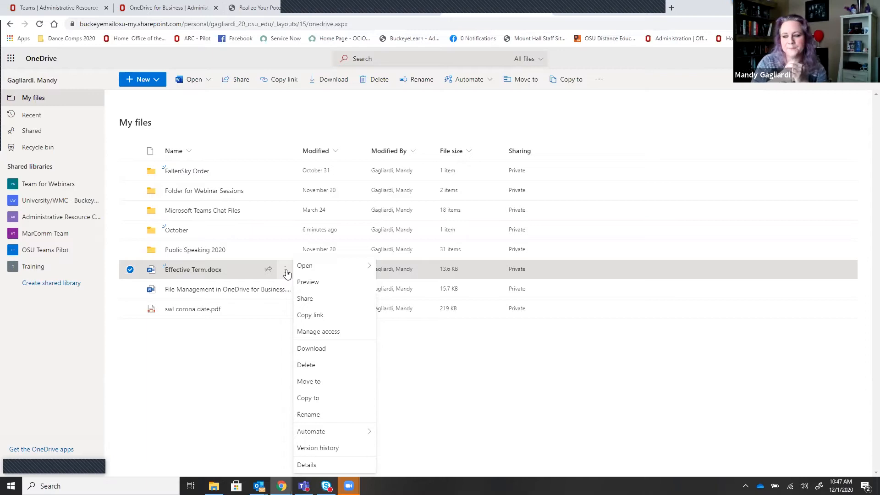
left_click(312, 419)
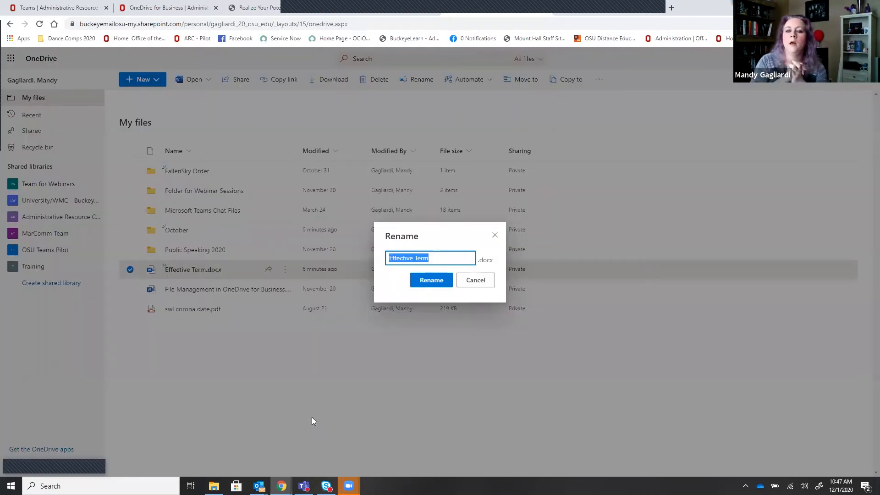
key("Home")
type("New")
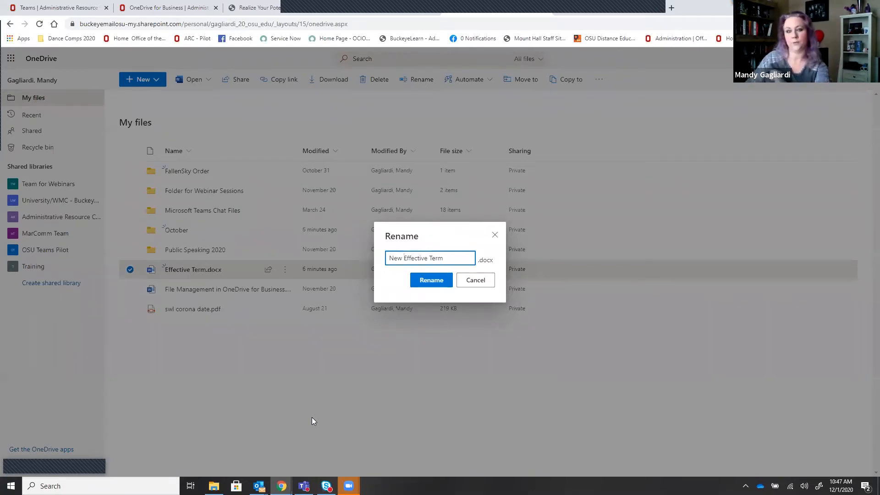
left_click(430, 280)
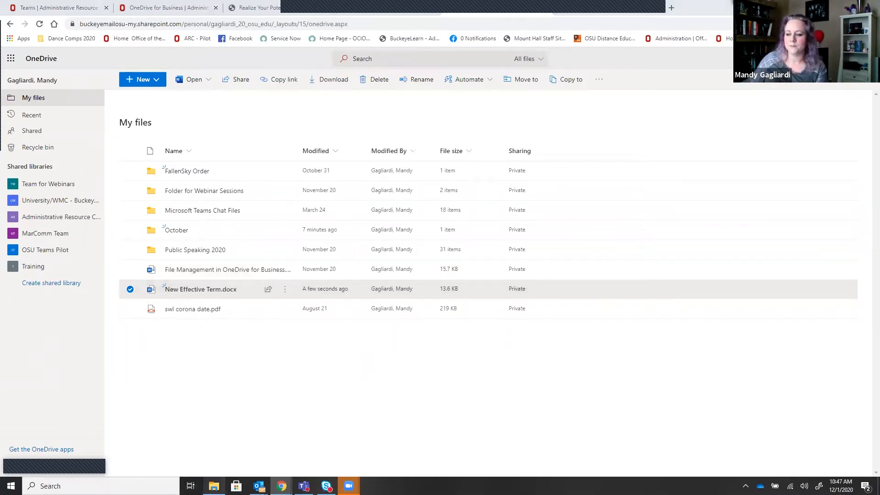
Step: Refresh the synced OneDrive folder in File Explorer to check the document's name, and return to OneDrive in the browser
left_click(214, 486)
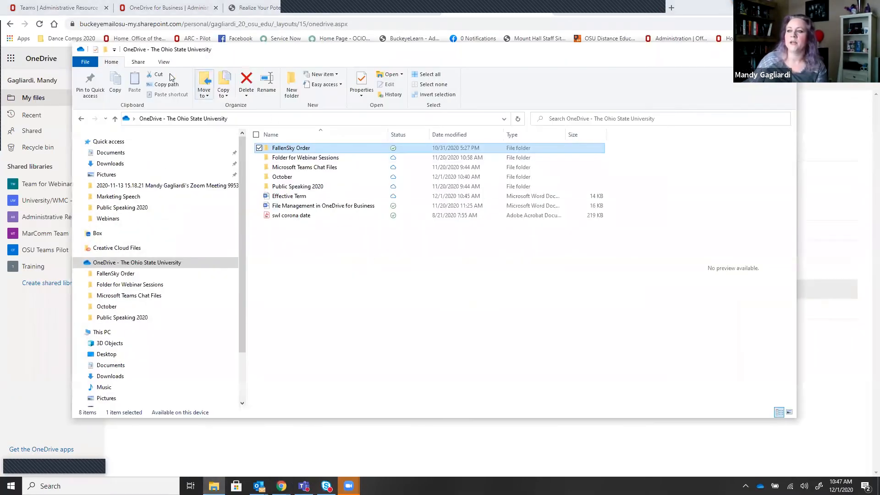
right_click(334, 263)
left_click(277, 301)
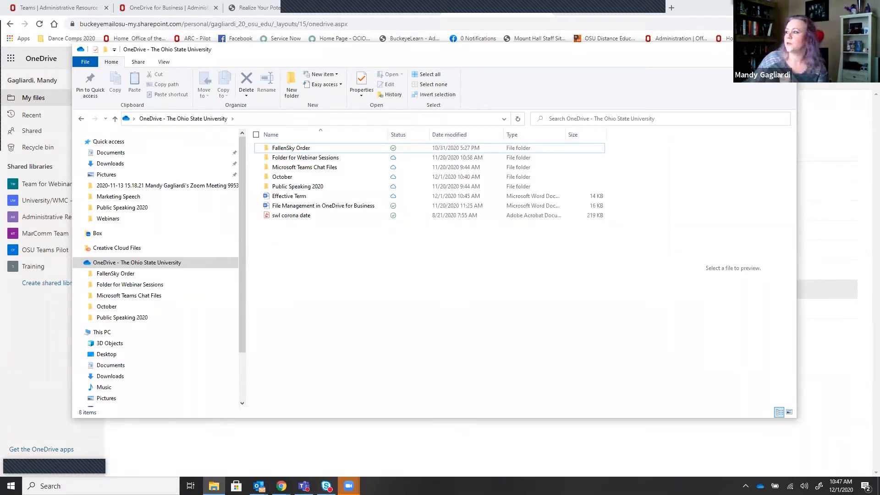
left_click(744, 49)
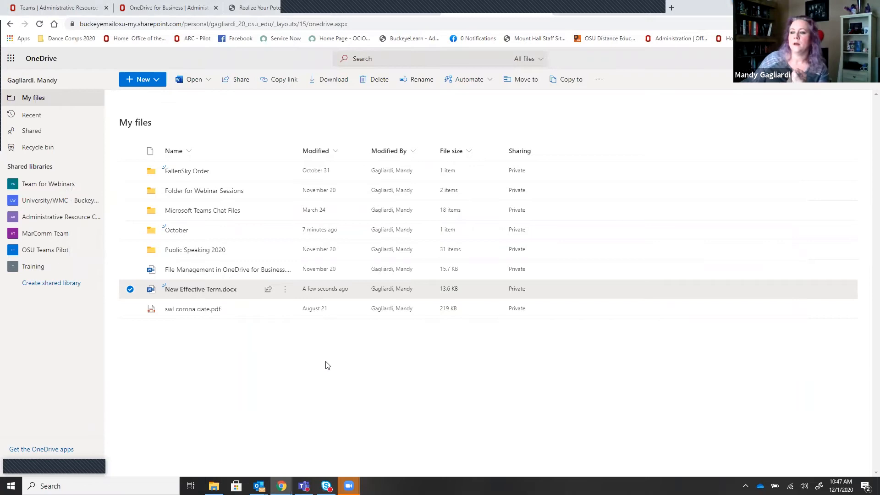
Step: Rename the Public Speaking 2020 folder as Public Speaking 2020-old
left_click(284, 250)
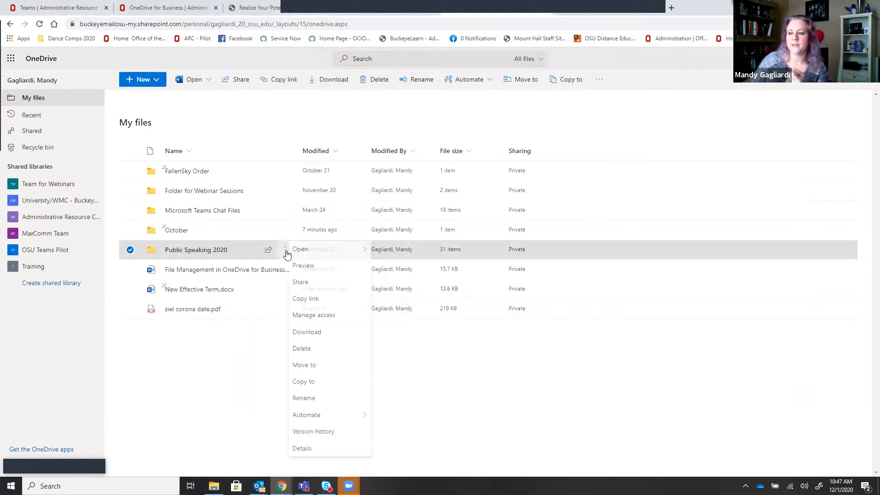
left_click(314, 364)
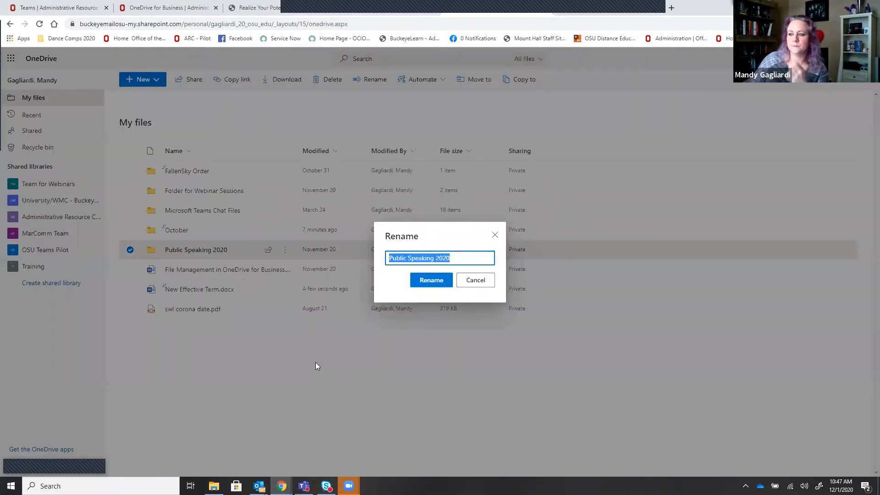
left_click(467, 258)
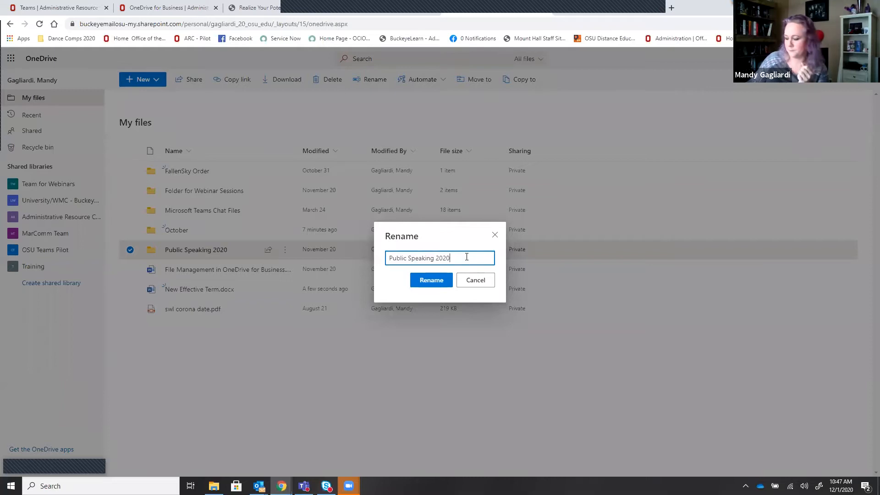
type("-old")
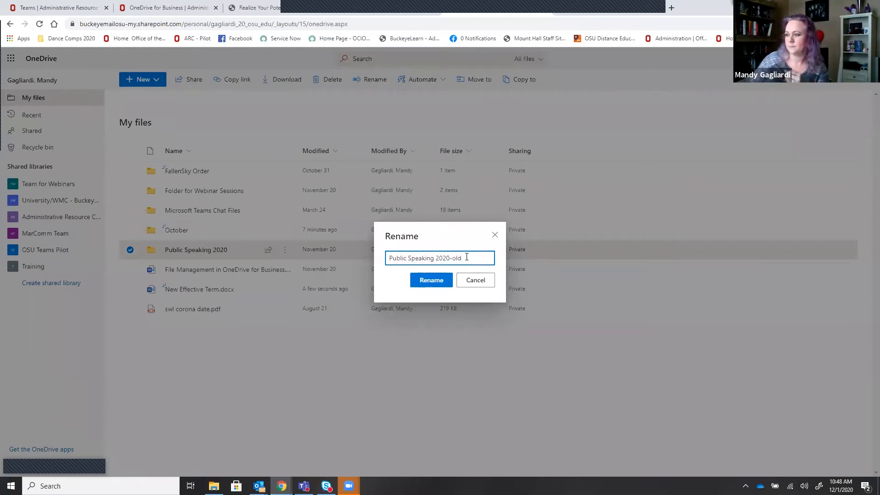
left_click(440, 281)
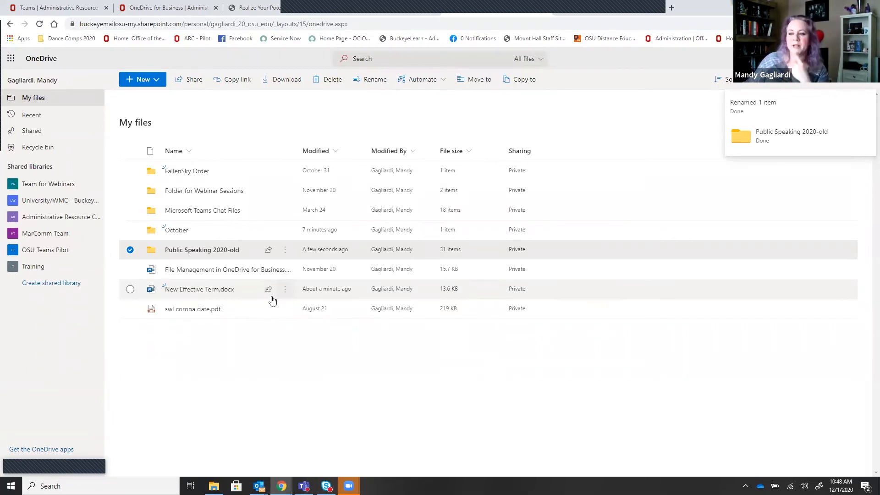
Step: Move New Effective Term.docx into the Public Speaking 2020-old folder in your OneDrive
mouse_move(243, 296)
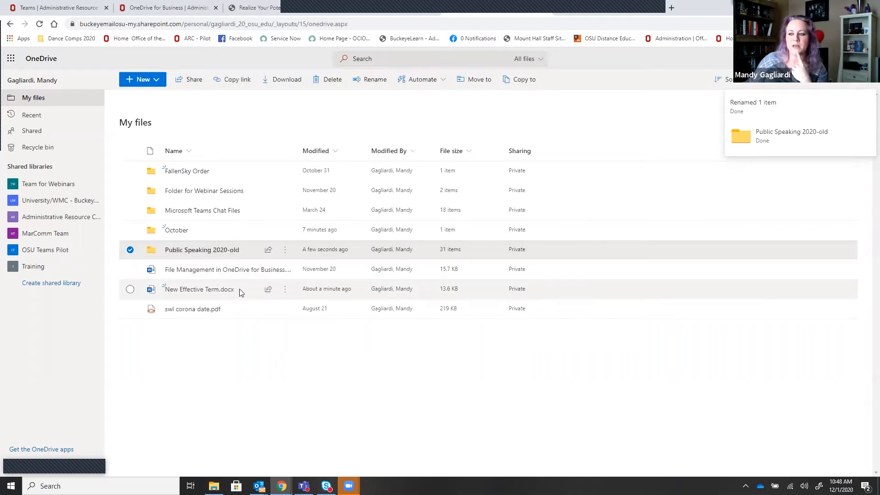
left_click(285, 289)
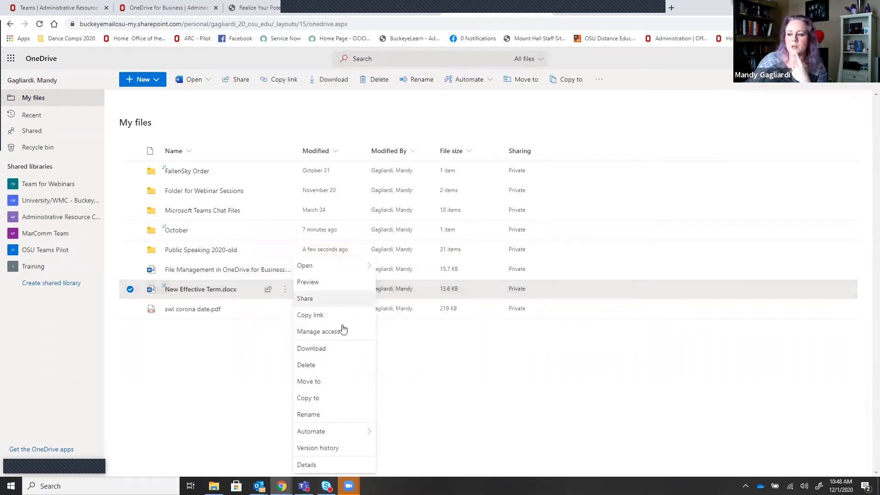
left_click(320, 382)
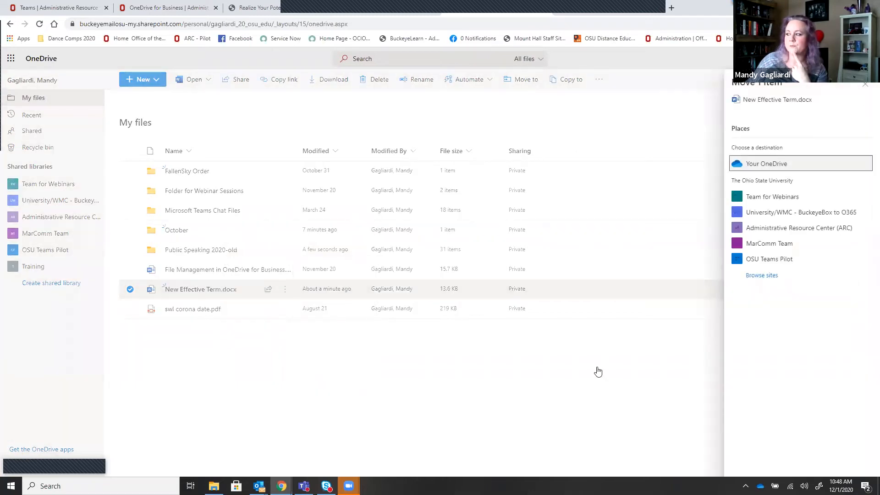
left_click(781, 165)
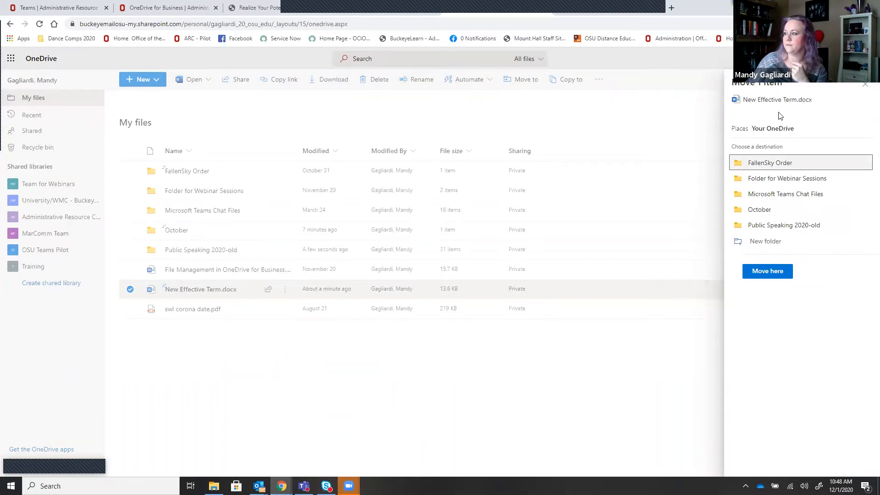
left_click(779, 167)
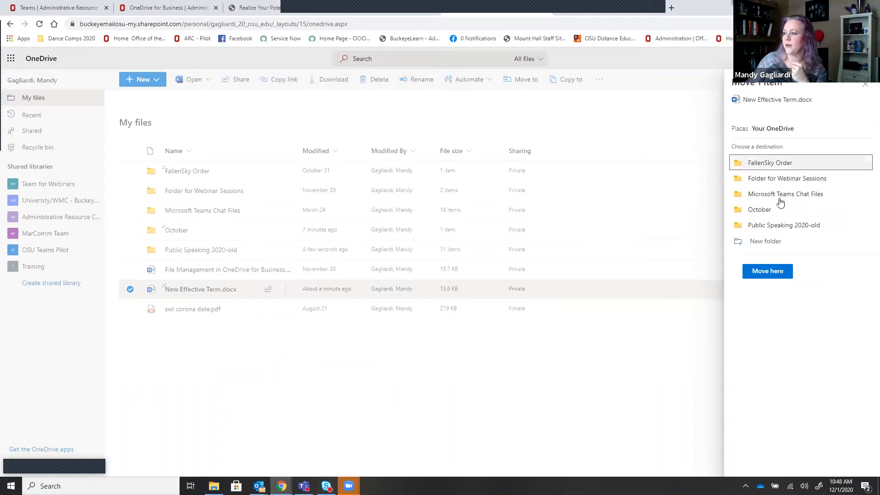
double_click(780, 226)
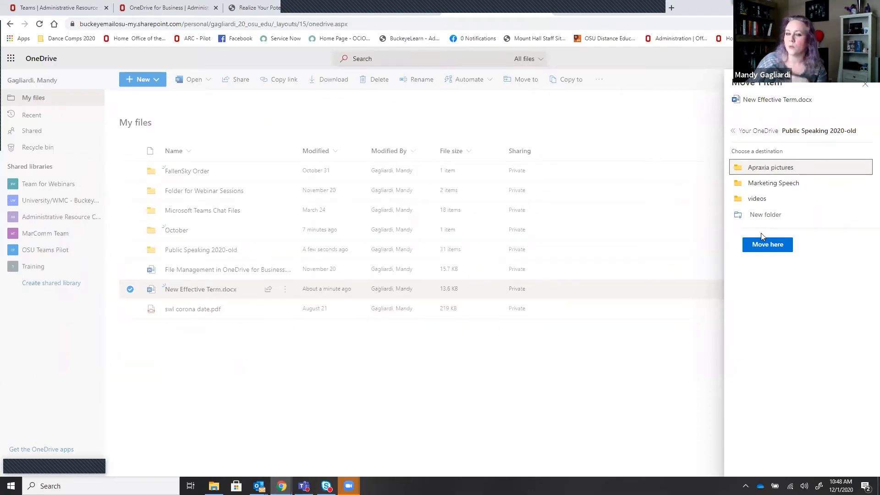
left_click(766, 245)
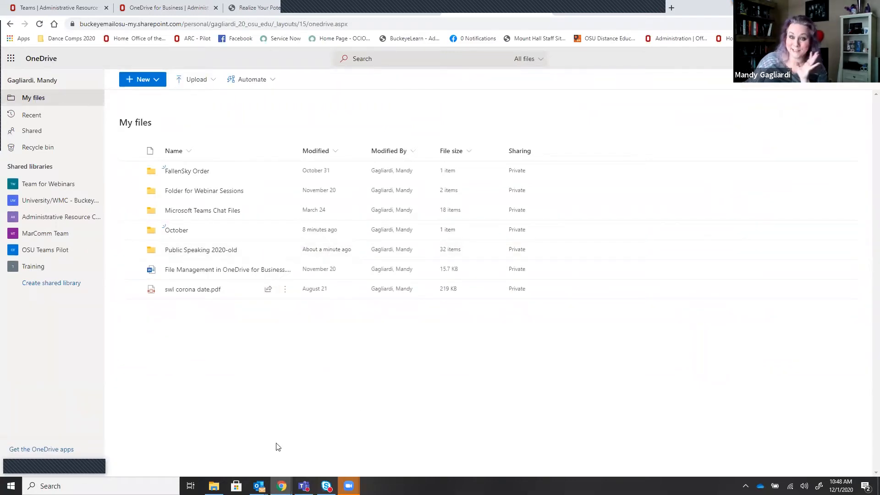
Step: Check the renamed and moved items in File Explorer's refreshed OneDrive folder, and return to the browser
left_click(214, 486)
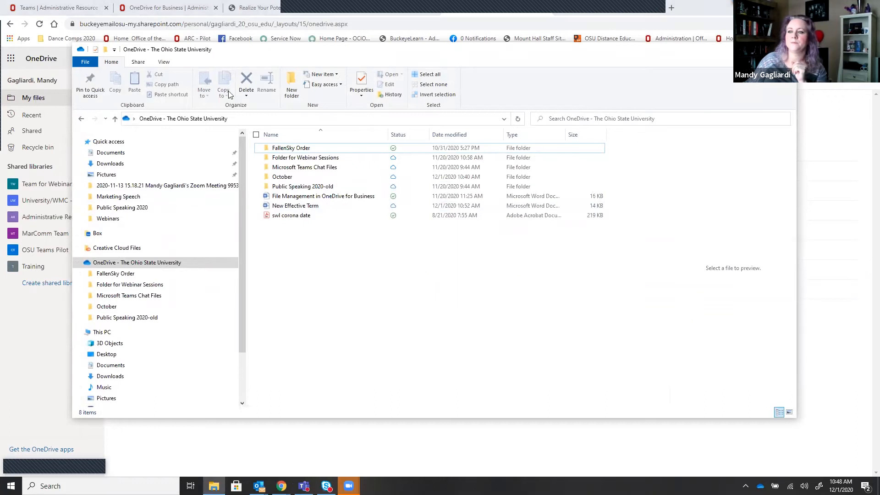
left_click_drag(293, 54, 348, 36)
right_click(369, 302)
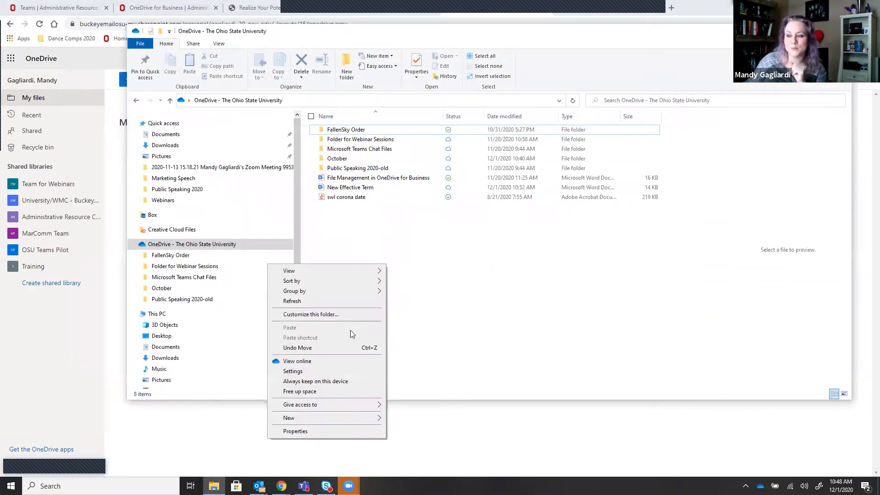
left_click(330, 305)
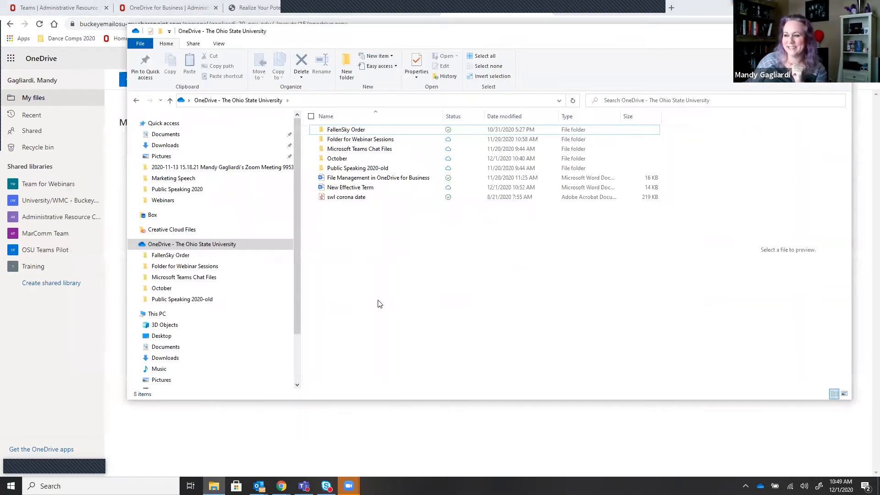
left_click(799, 32)
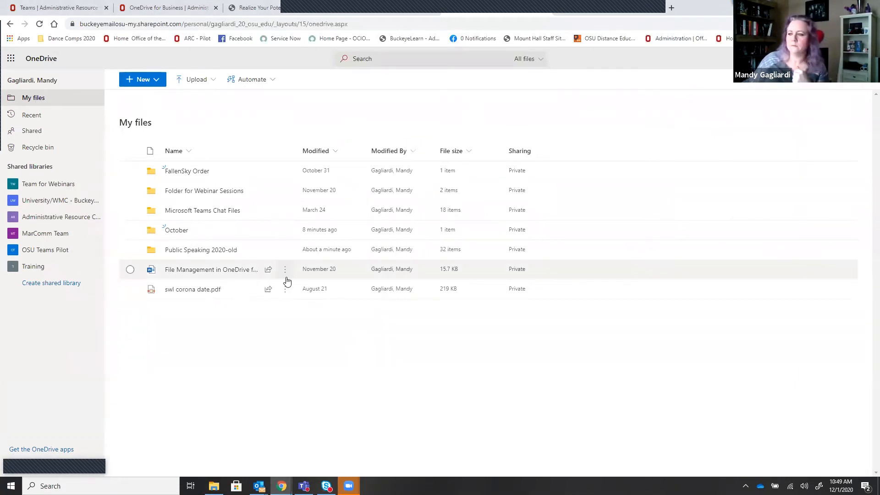
Step: Copy the File Management in OneDrive for Business document into Folder for Webinar Sessions and open that folder
left_click(285, 270)
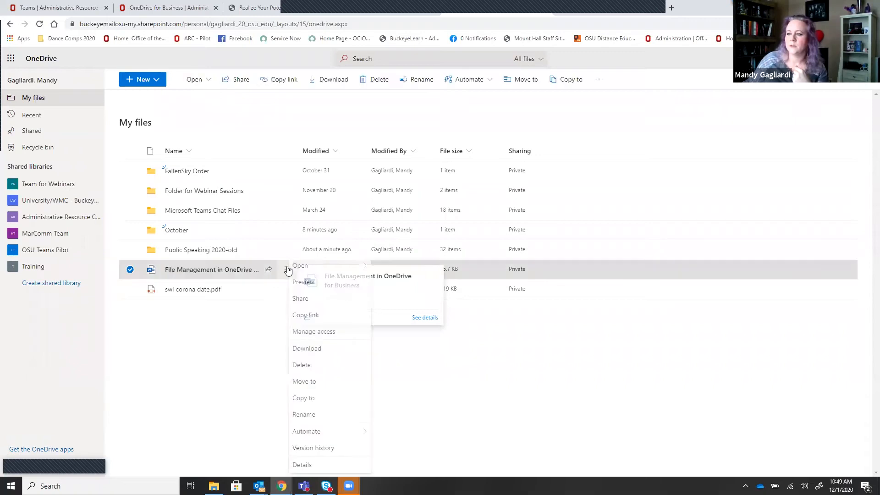
left_click(306, 399)
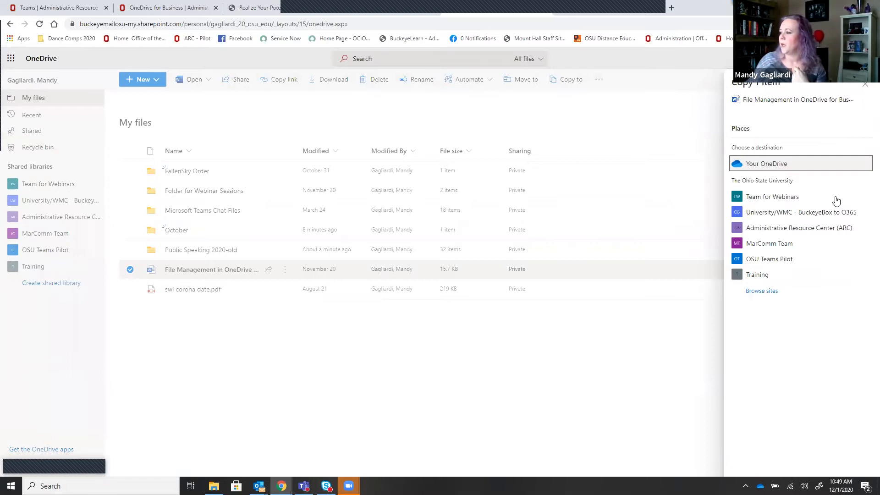
left_click(807, 165)
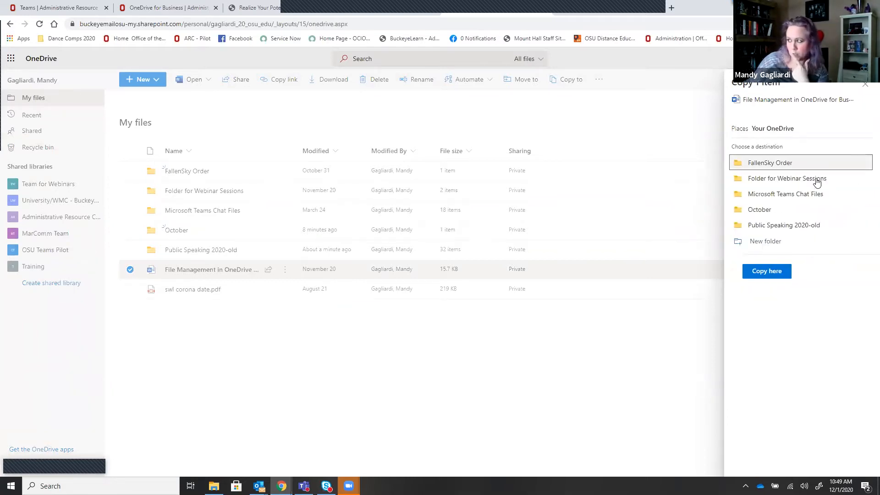
left_click(818, 181)
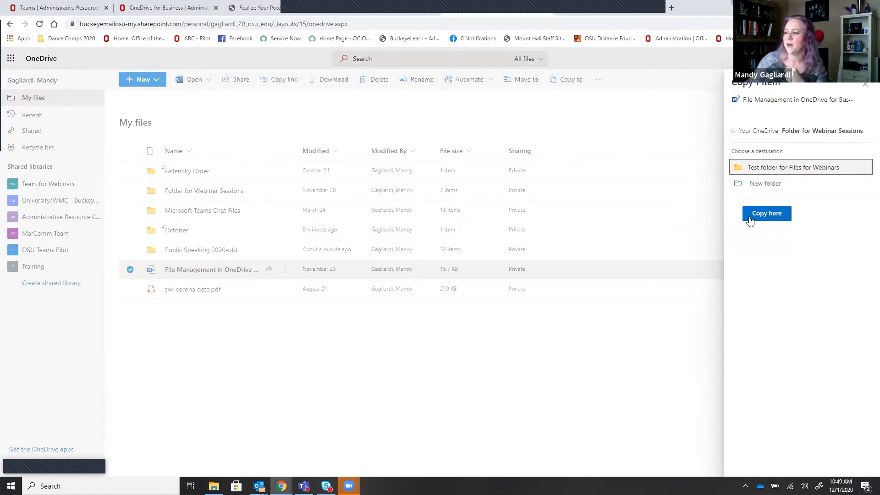
left_click(781, 216)
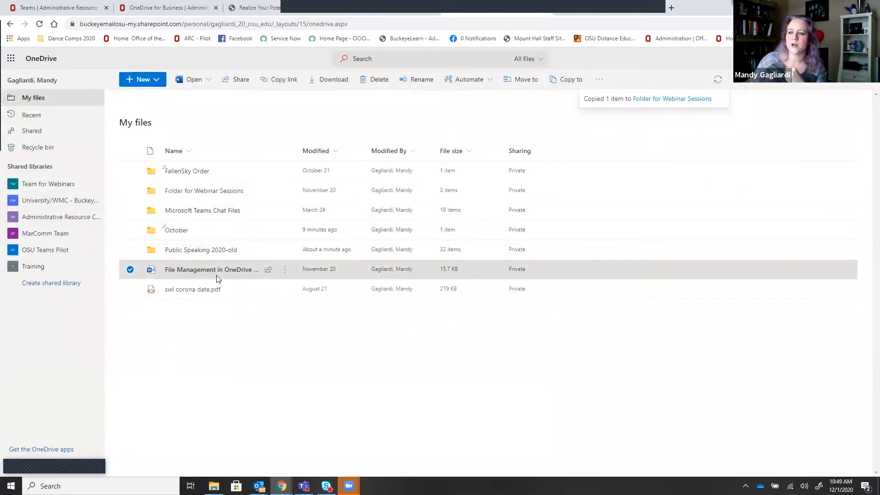
left_click(212, 194)
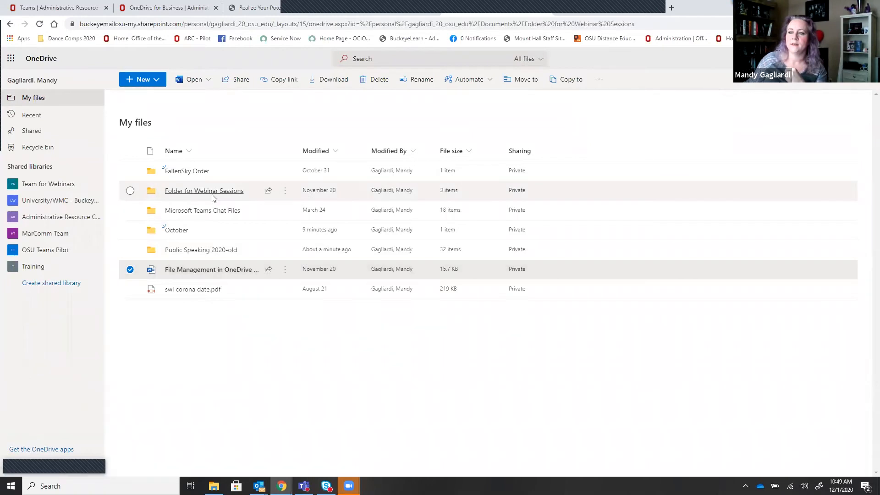
mouse_move(184, 192)
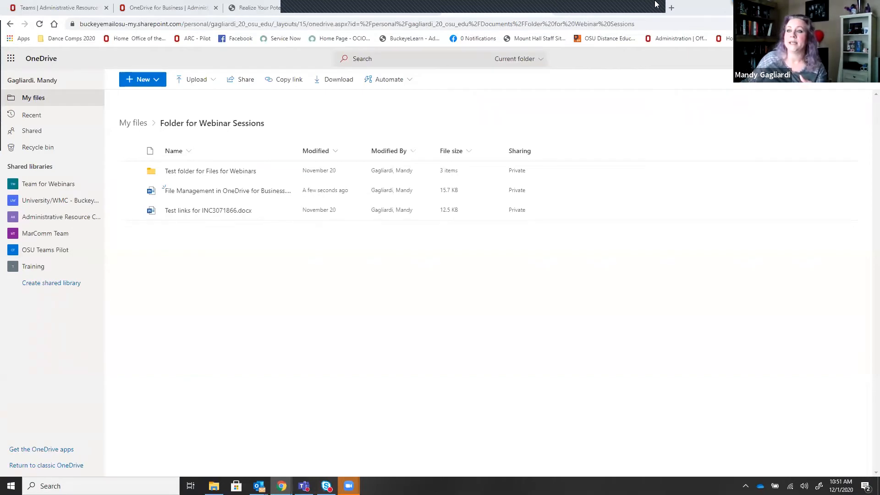
Step: Review the job aids on the OneDrive for Business resource page and choose the BuckeyeBox guide on preparing individual files for migration
left_click(149, 7)
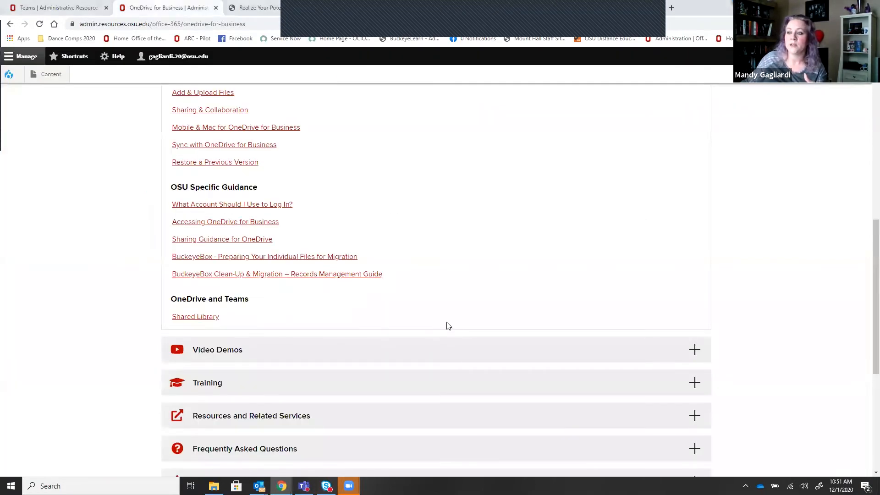
scroll(448, 325, "up", 1)
scroll(450, 321, "up", 1)
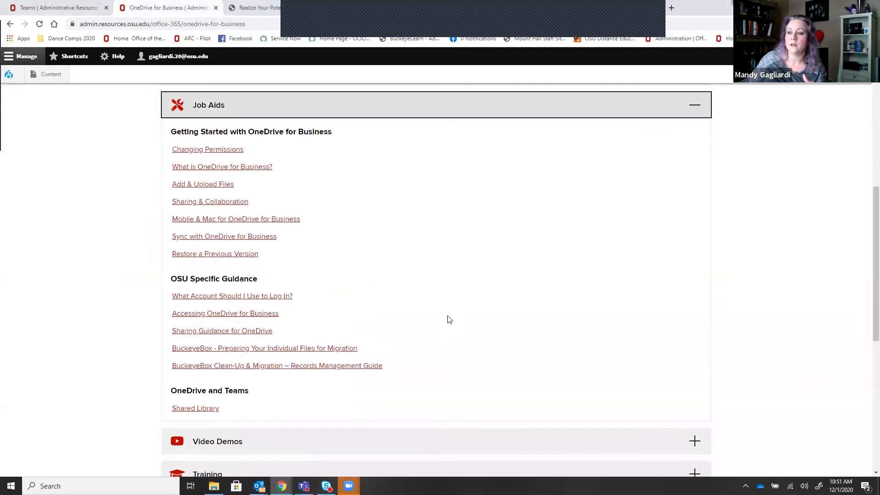
scroll(435, 307, "down", 2)
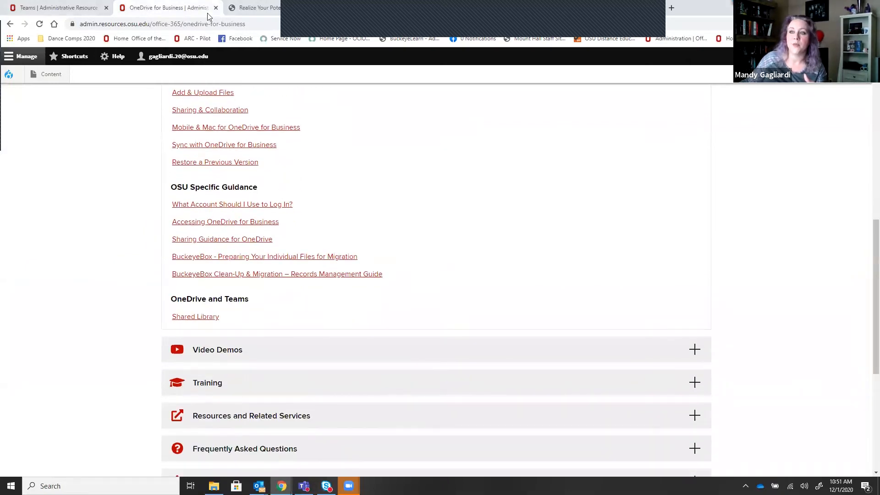
left_click(202, 259)
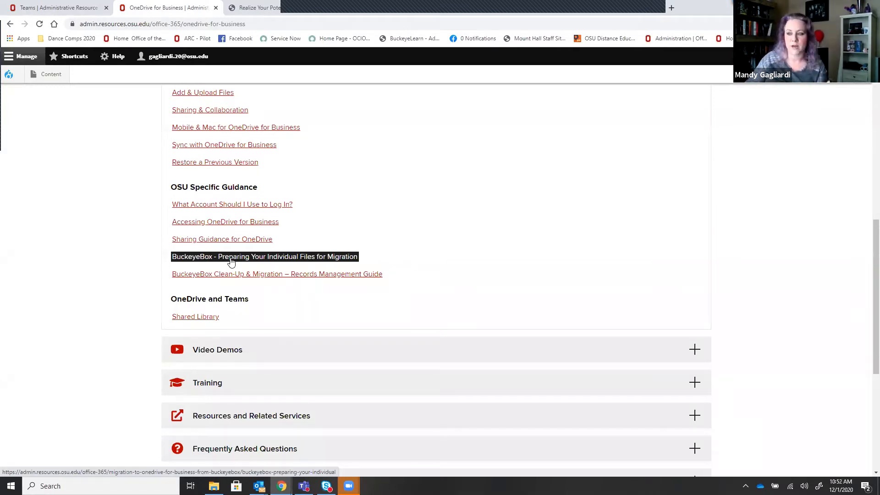
Step: Open the BuckeyeBox Clean-Up & Migration – Records Management Guide from the OSU-specific guidance
left_click(260, 274)
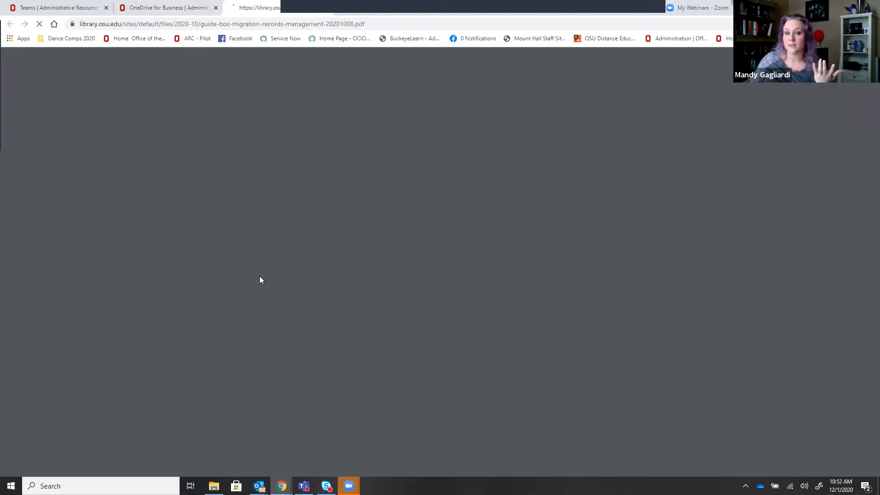
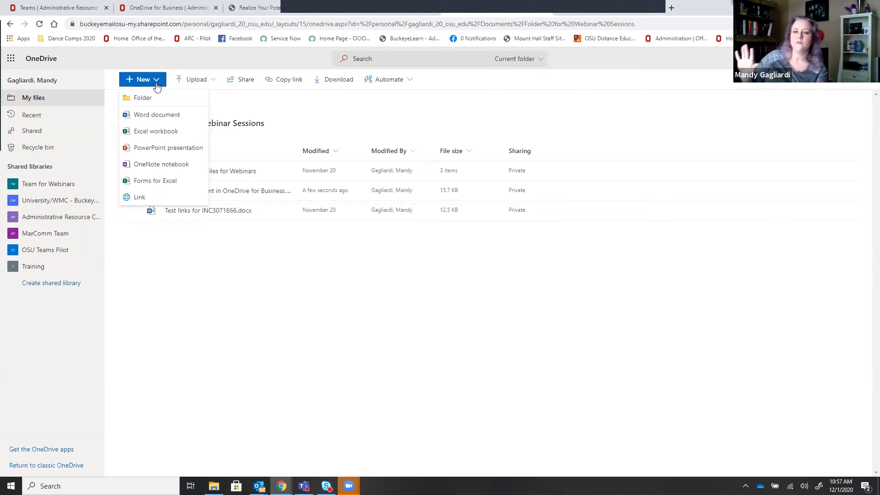
Step: Create a Word document in Folder for Webinar Sessions containing "Hello world!" and name it Test for Webinar
left_click(155, 120)
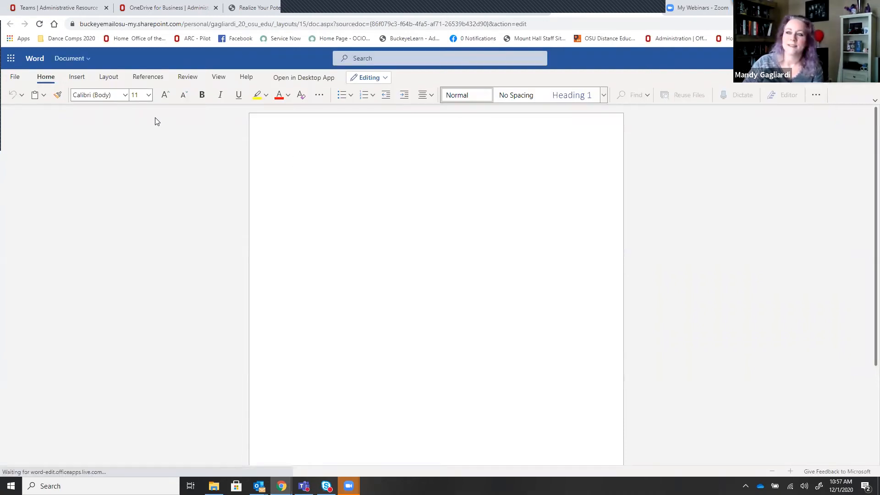
type("Hello world!")
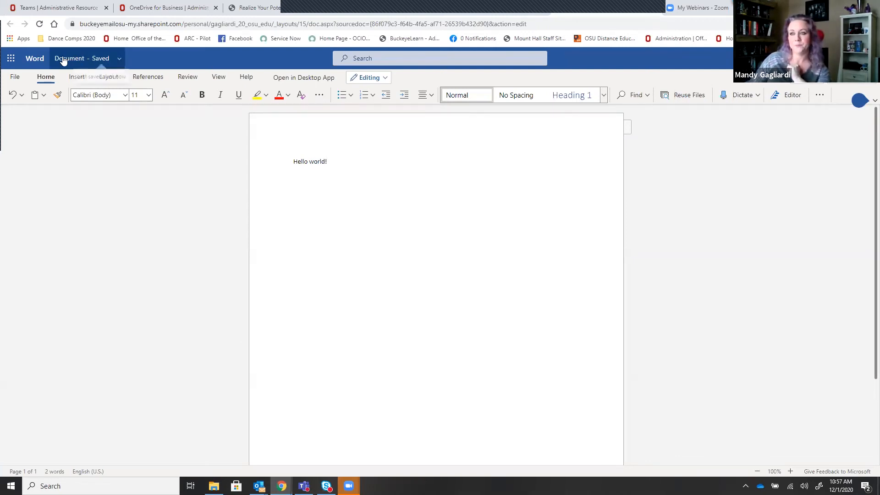
left_click(120, 59)
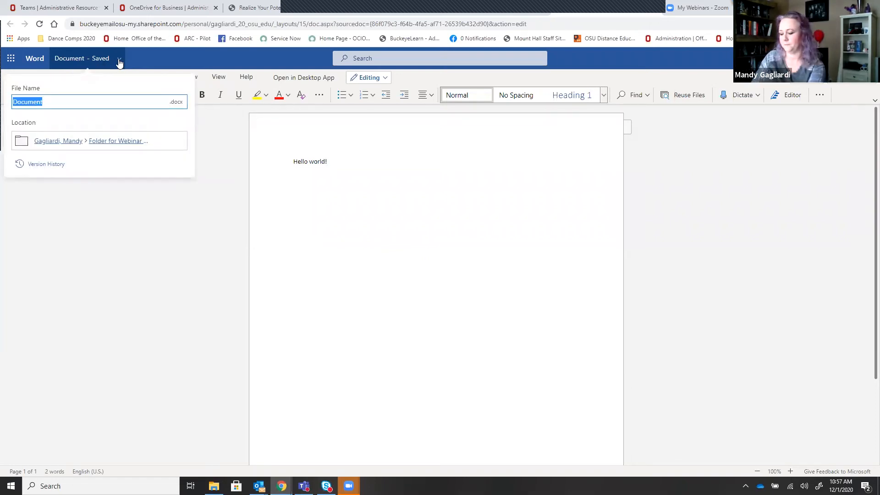
type("Test for We")
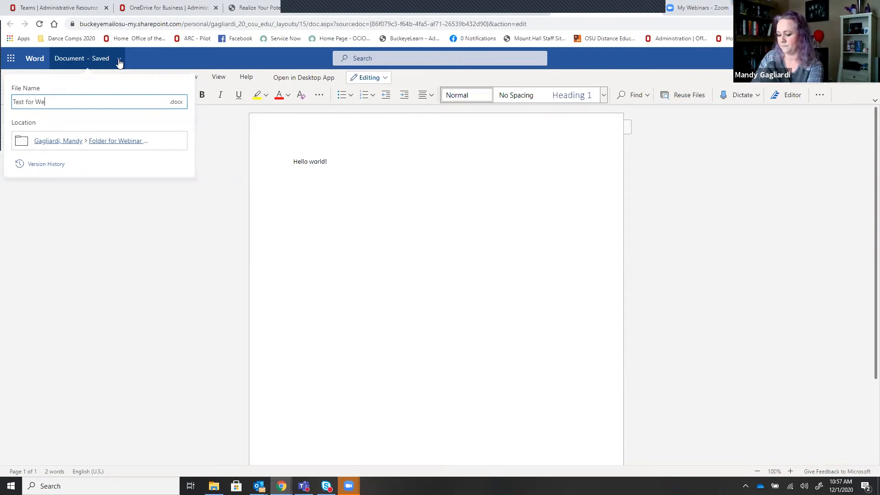
type("binar")
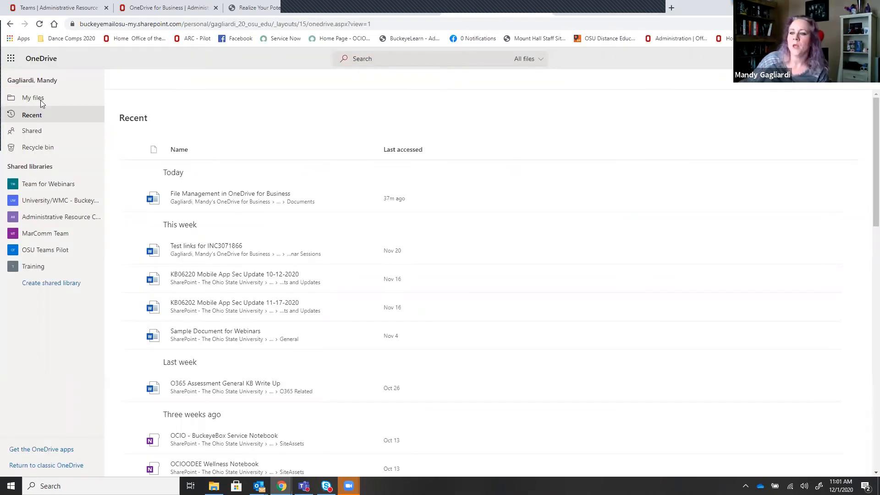
Step: Open the File Management in OneDrive for Business document from My files for editing in the browser
left_click(37, 98)
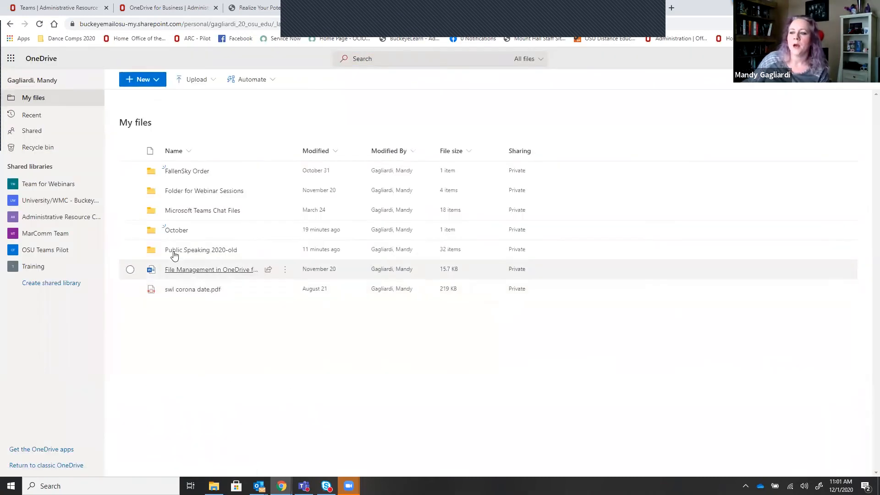
mouse_move(190, 276)
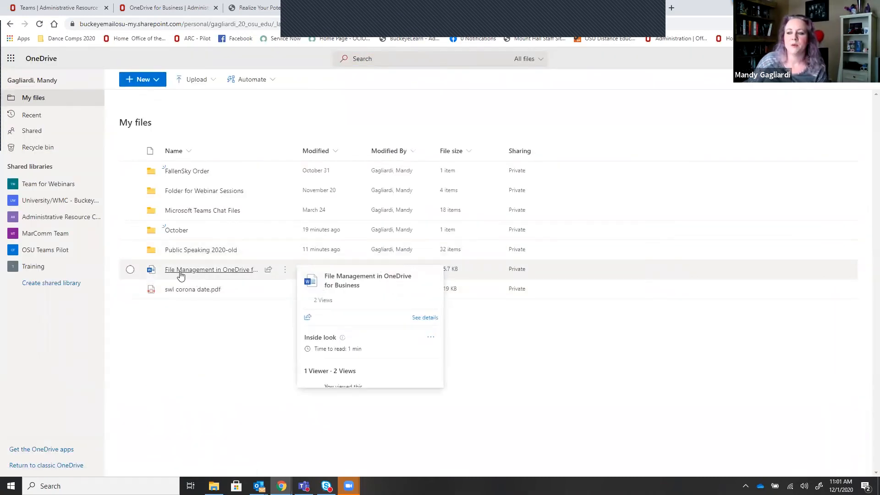
left_click(222, 272)
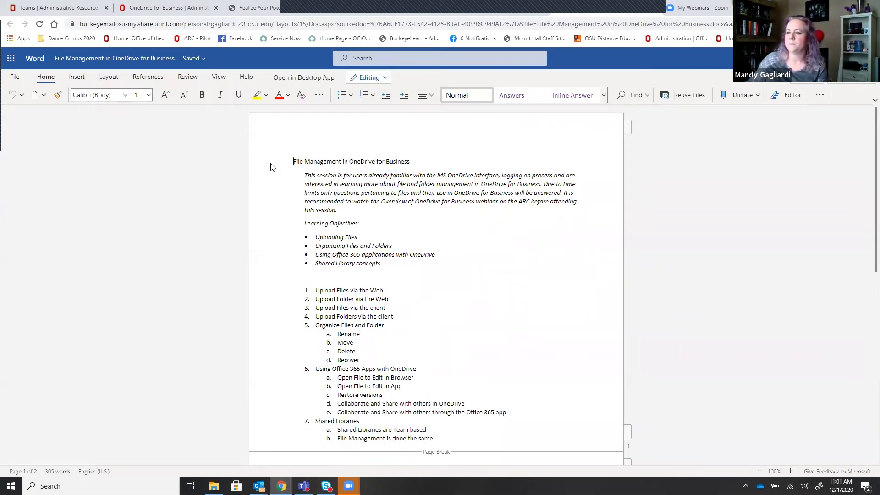
Step: Make the title line "File Management in OneDrive for Business" bold and italic
left_click_drag(294, 162, 443, 163)
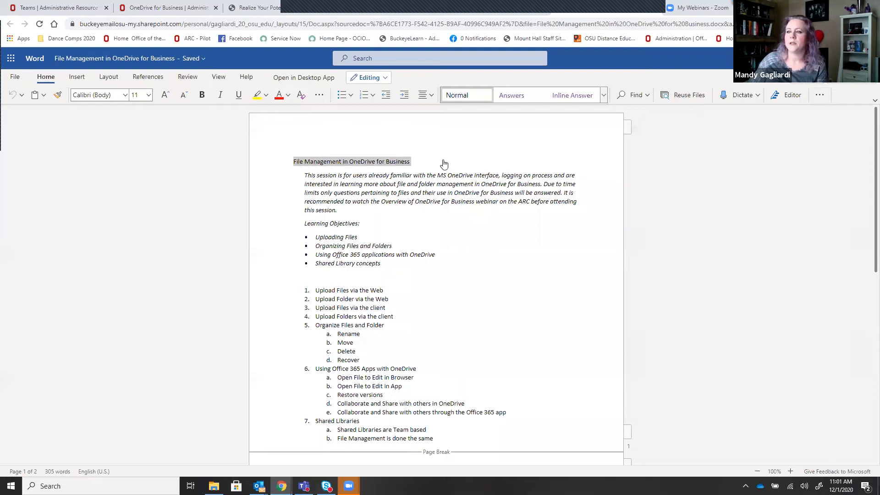
left_click(202, 95)
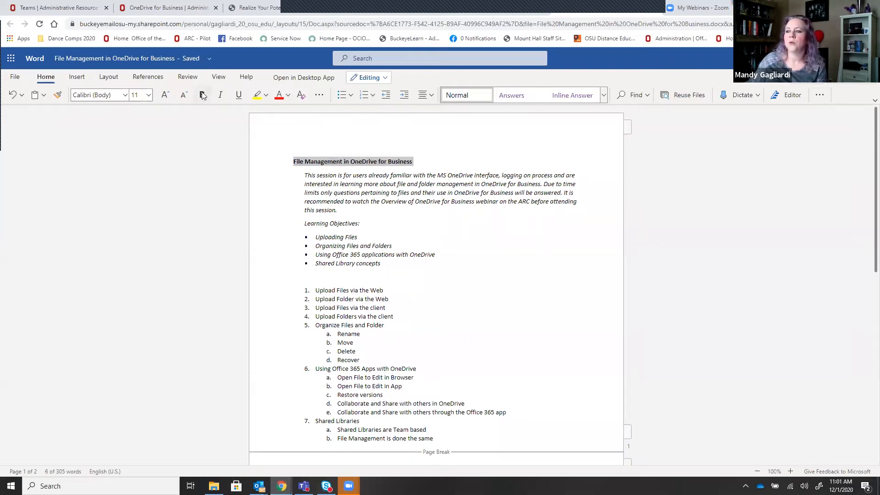
left_click(220, 95)
left_click(528, 210)
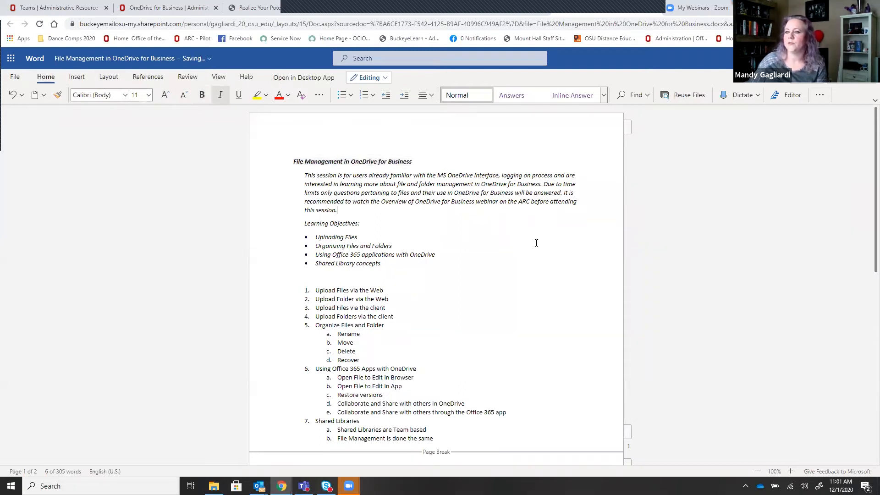
Step: Correct "right hand" to "right-hand" in the progress bar line on the second page
scroll(546, 285, "down", 3)
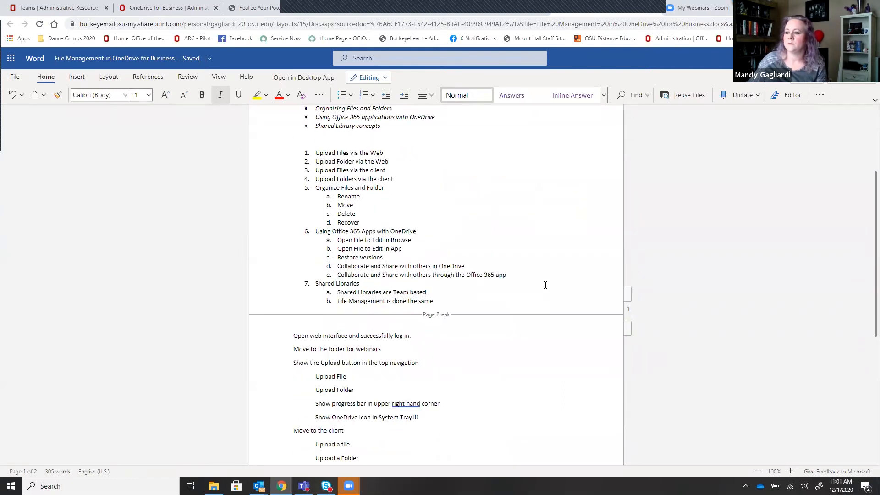
scroll(545, 285, "down", 4)
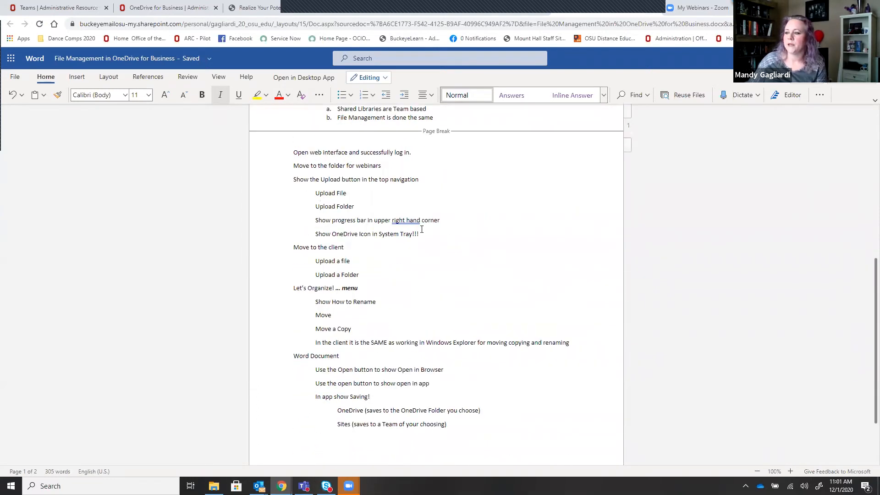
left_click(408, 222)
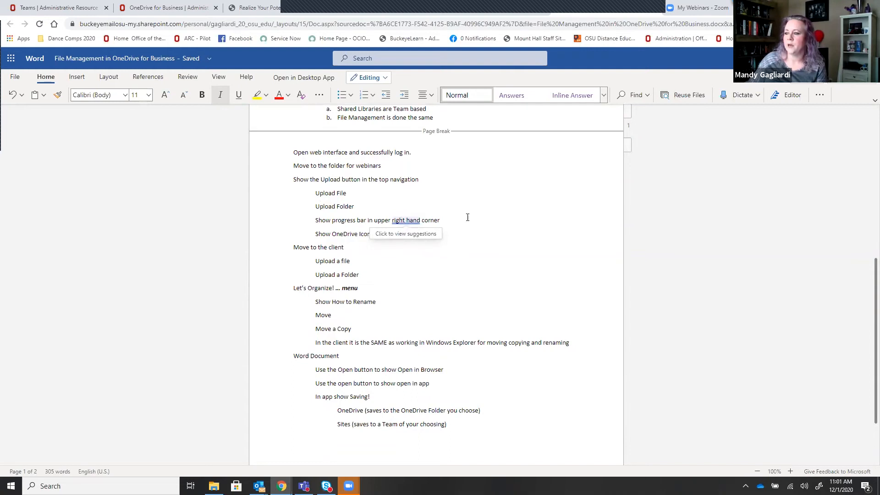
key("BackSpace")
type("-")
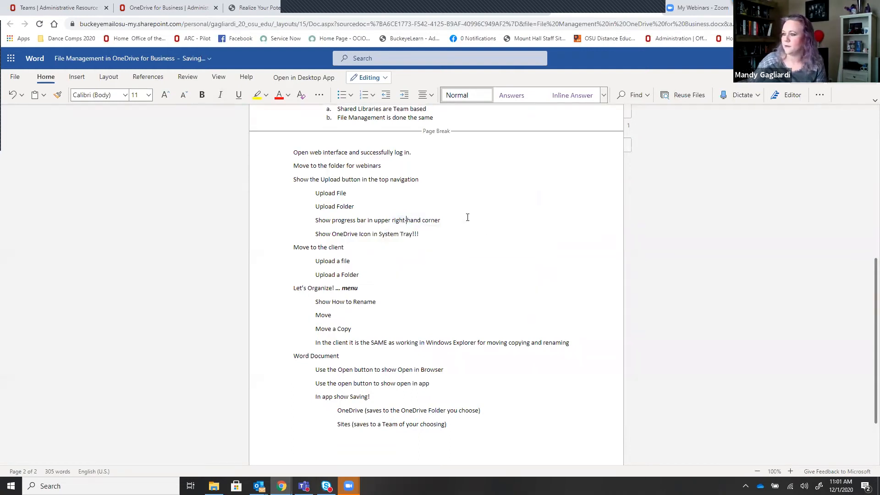
Step: Make the "Word Document" heading line on the second page bold
scroll(440, 301, "down", 3)
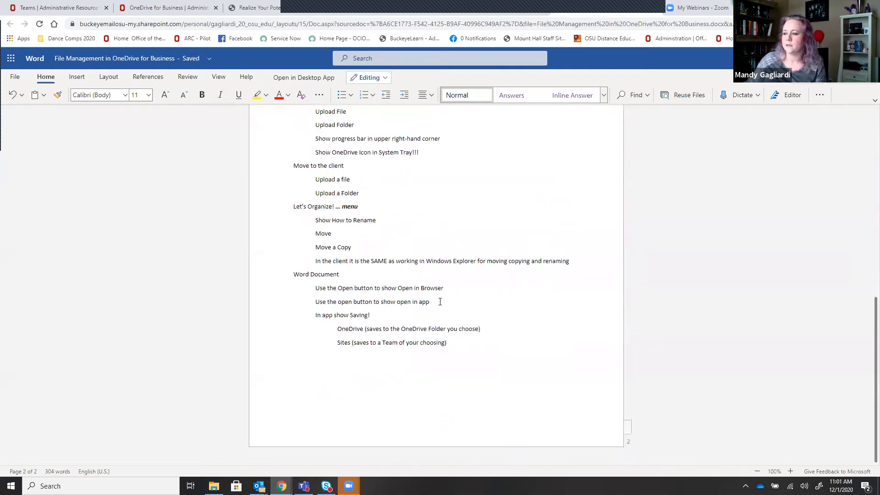
scroll(440, 302, "up", 2)
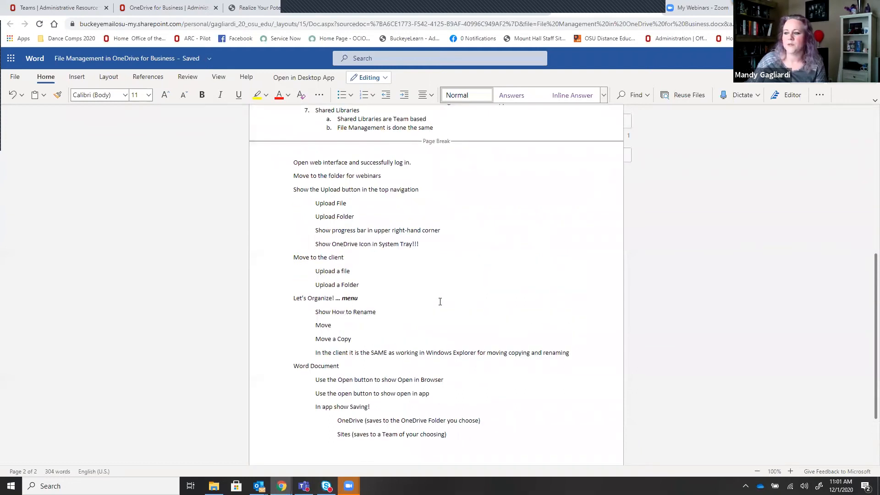
left_click(281, 365)
left_click(291, 346)
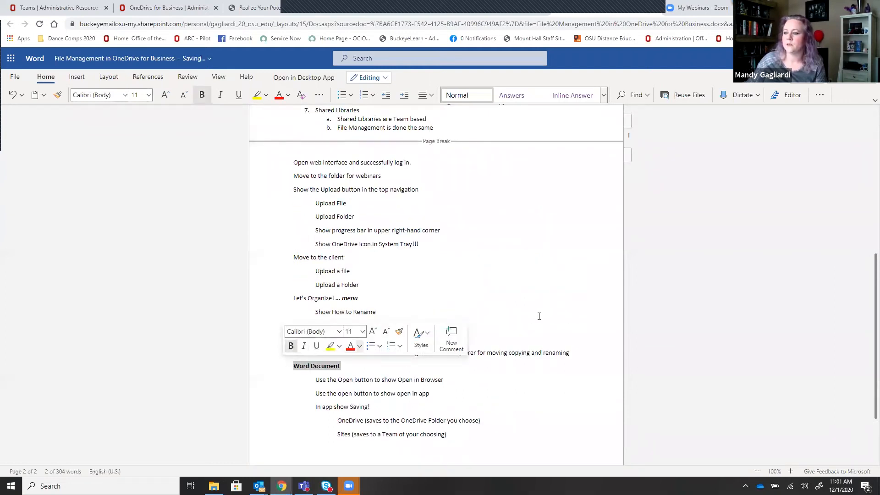
left_click(615, 287)
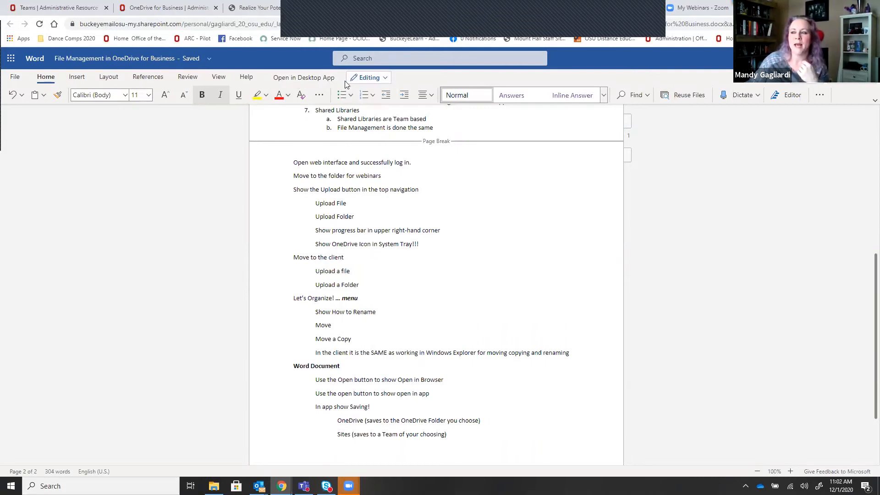
Step: Look over the document's editing modes, and open the file in the Word desktop app, dismissing the browser notice
left_click(384, 79)
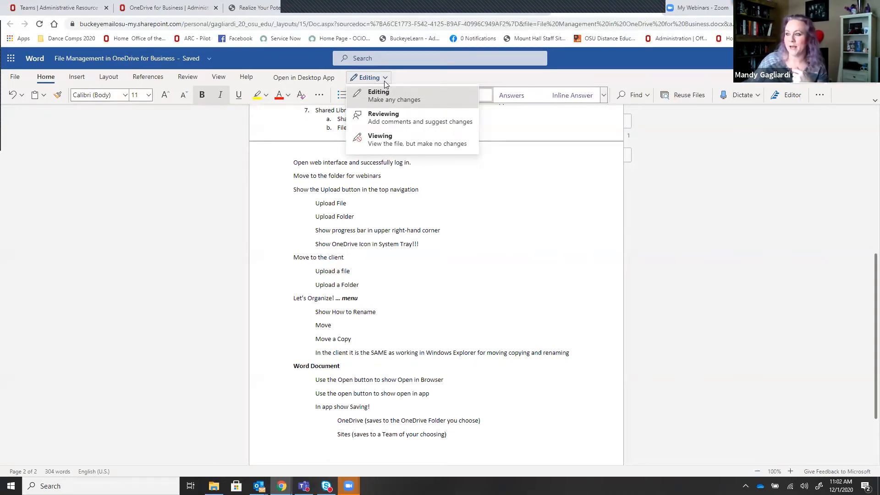
left_click(385, 82)
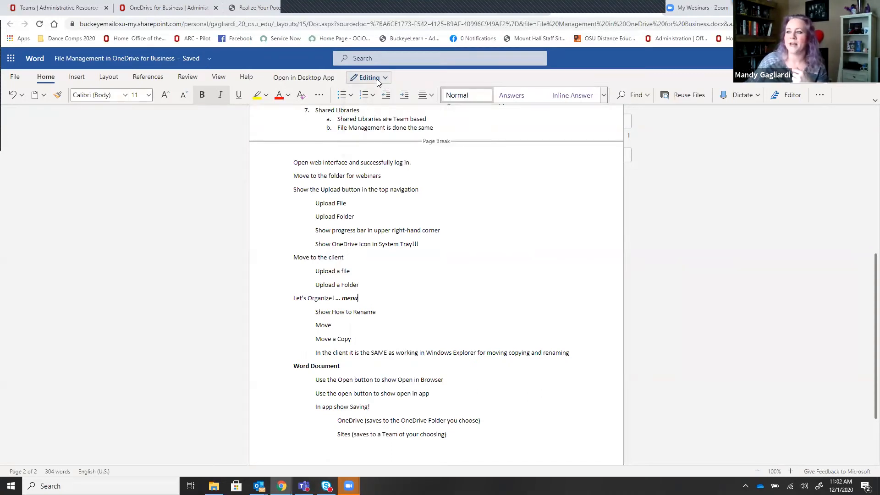
left_click(322, 80)
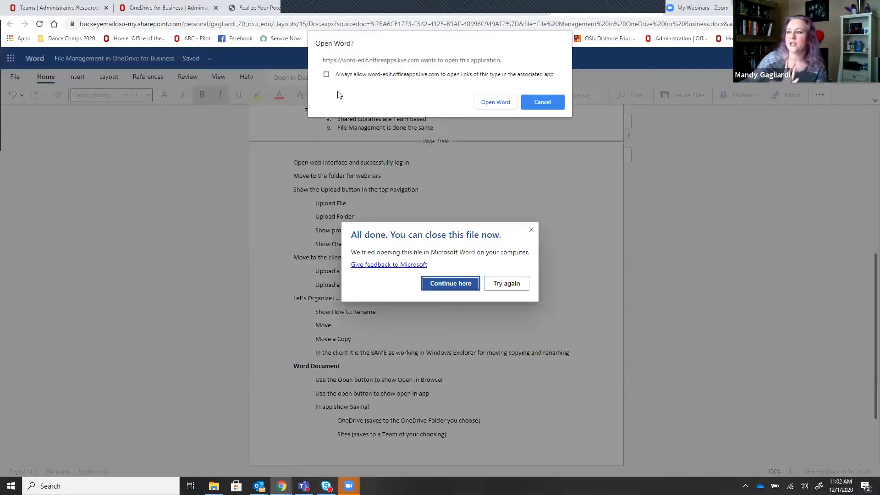
left_click(496, 101)
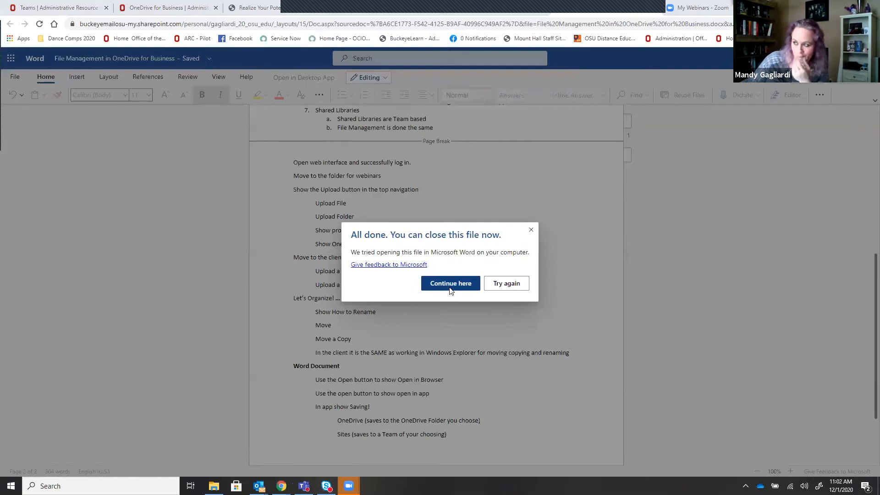
left_click(531, 230)
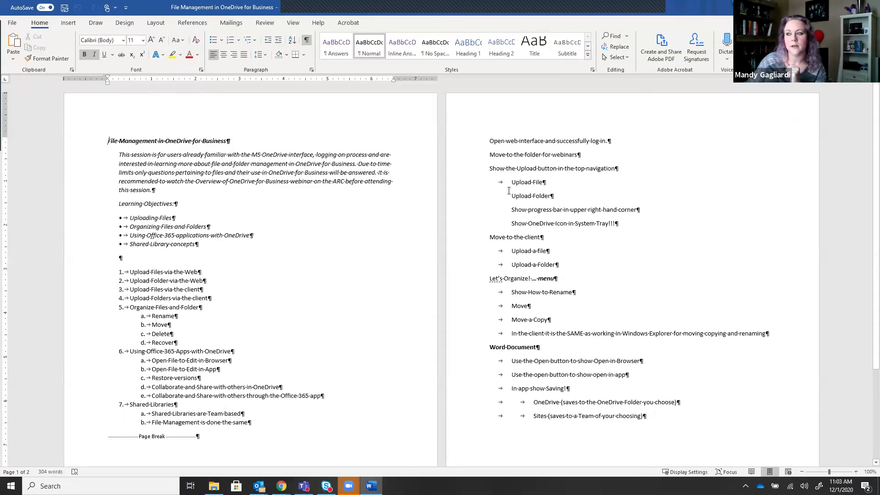
Step: Enlarge the title line "File Management in OneDrive for Business" to 16 pt
left_click(94, 142)
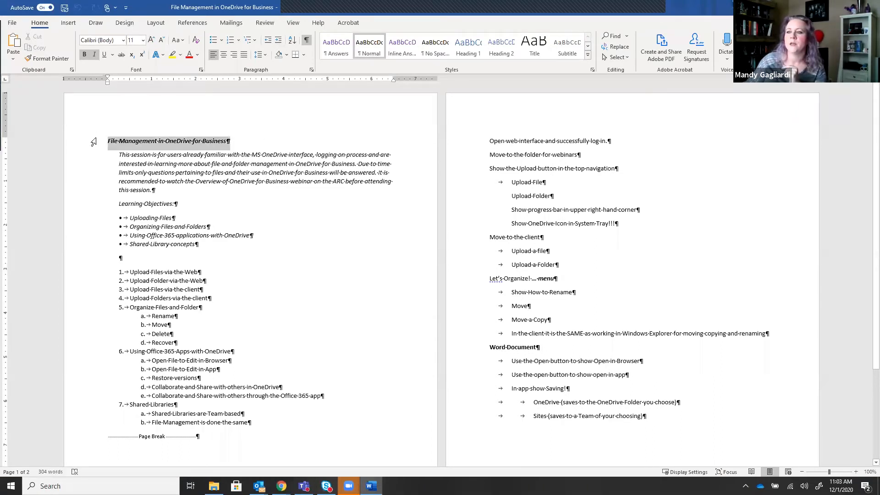
left_click(151, 40)
left_click(151, 41)
left_click(151, 40)
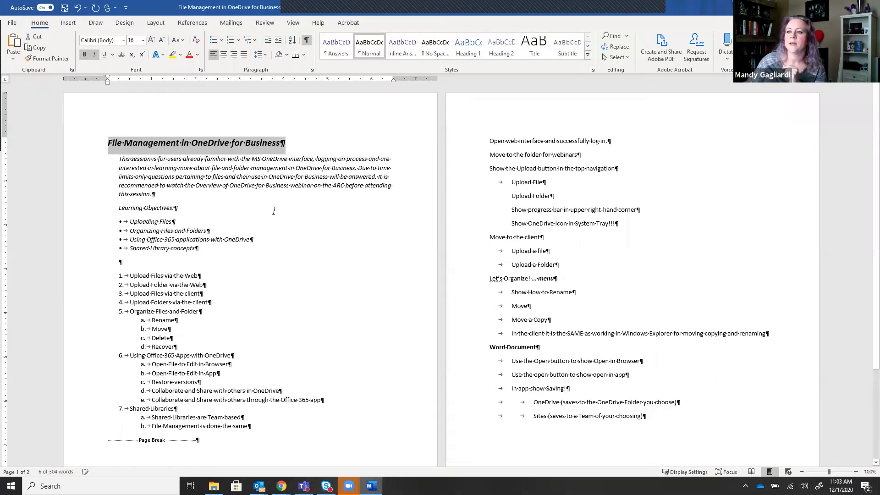
left_click(362, 197)
Step: Format all of the second page's outline text as a 1, a, i multilevel list and save the document
scroll(365, 218, "down", 3)
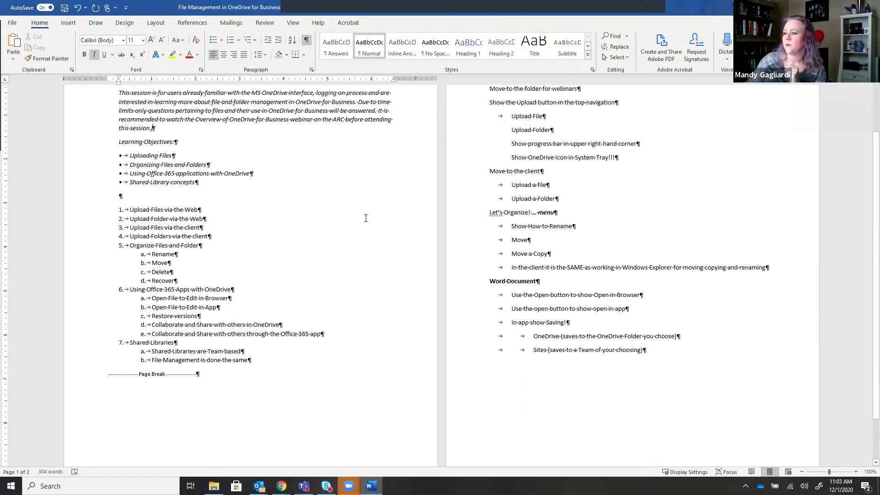
scroll(366, 218, "up", 3)
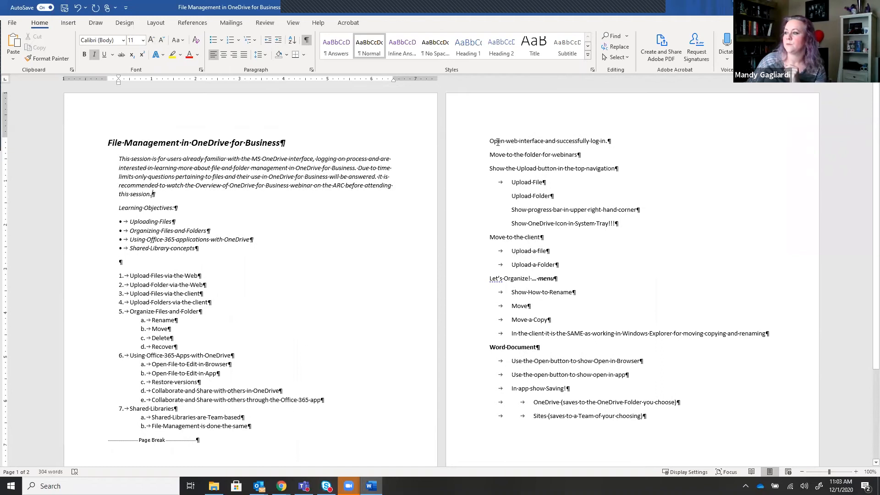
left_click_drag(498, 142, 708, 415)
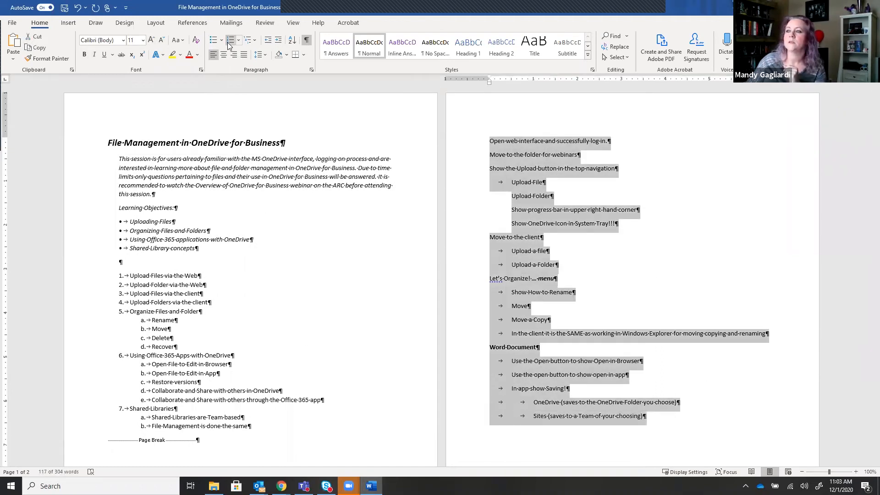
left_click(248, 40)
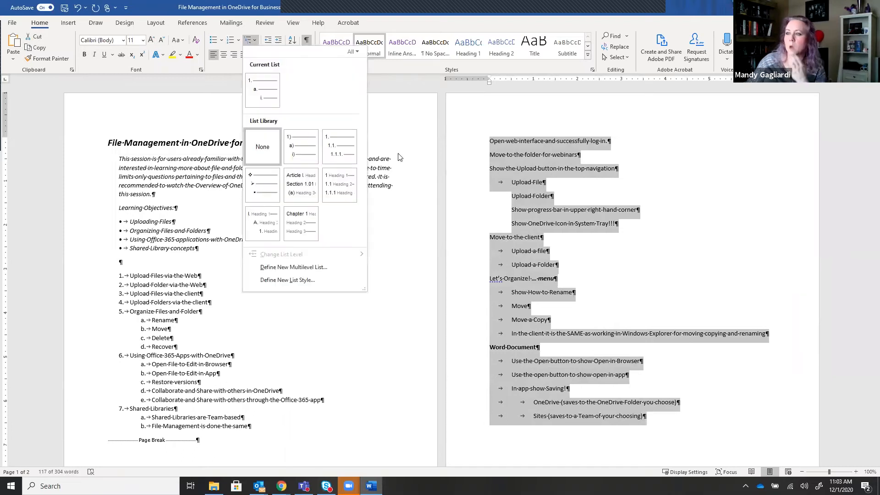
left_click(269, 99)
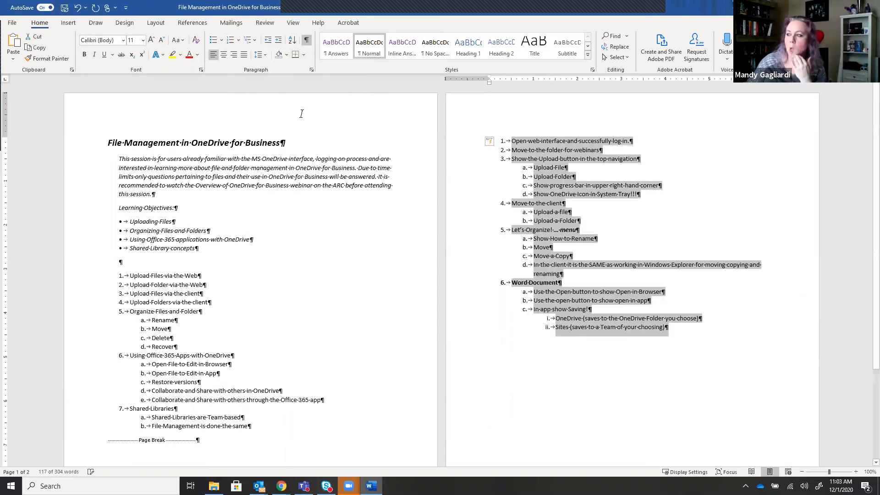
left_click(498, 367)
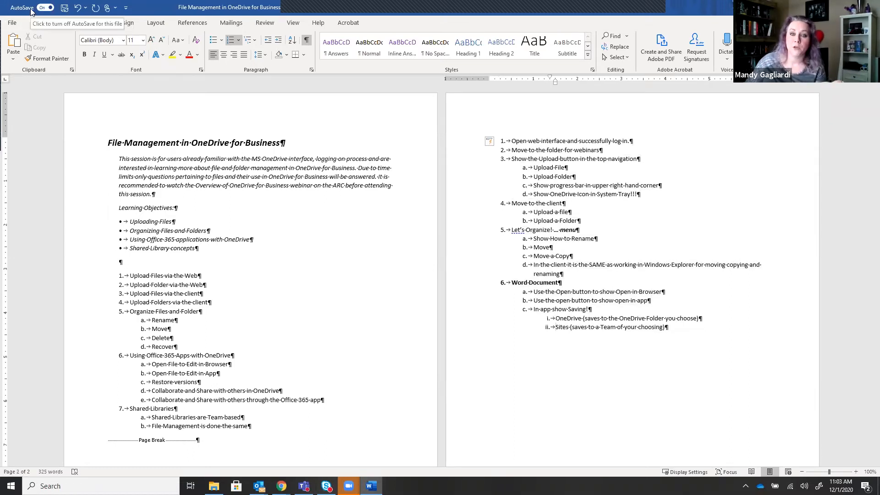
left_click(65, 8)
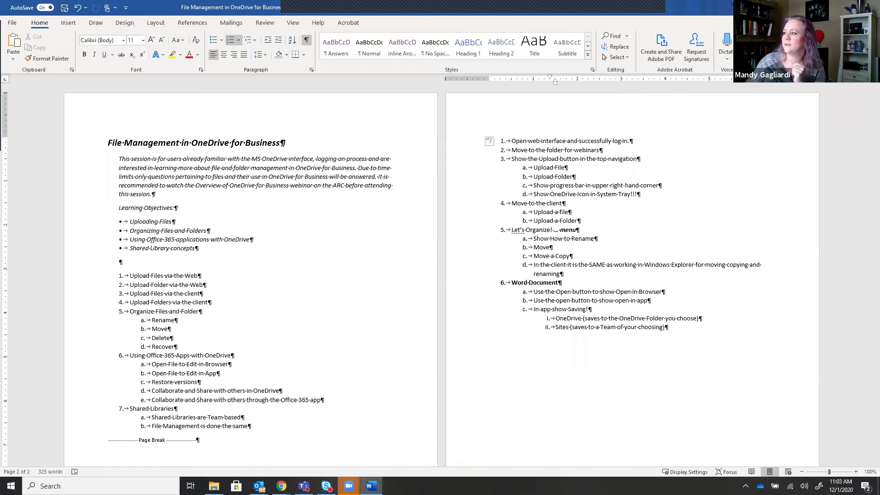
Step: Close the document in desktop Word, then reopen it from the OneDrive file list in the browser and review its formatting
key("alt+F4")
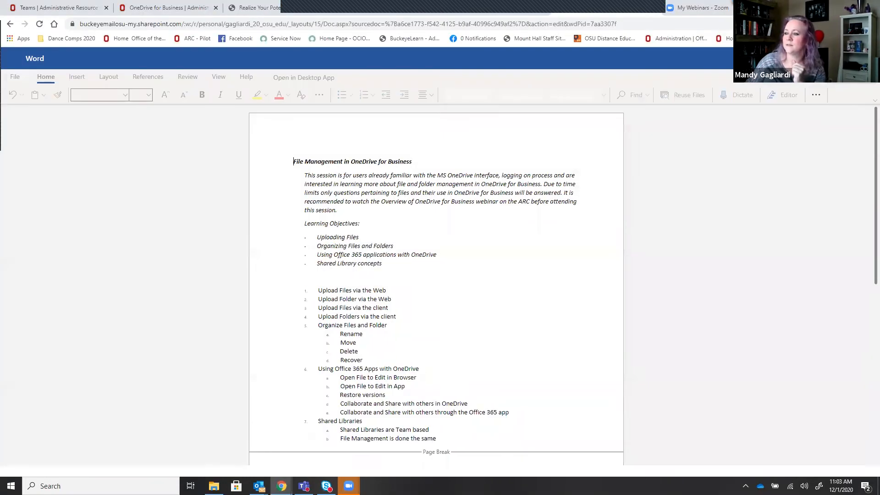
left_click(652, 10)
mouse_move(202, 272)
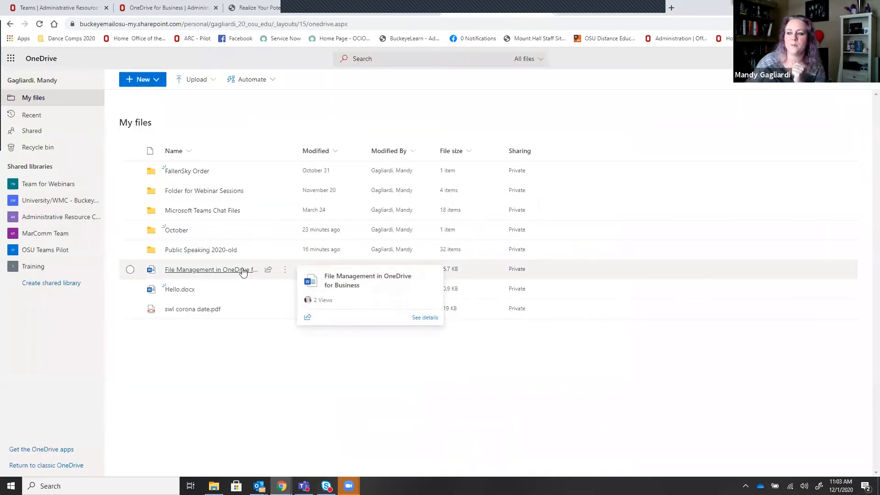
left_click(207, 271)
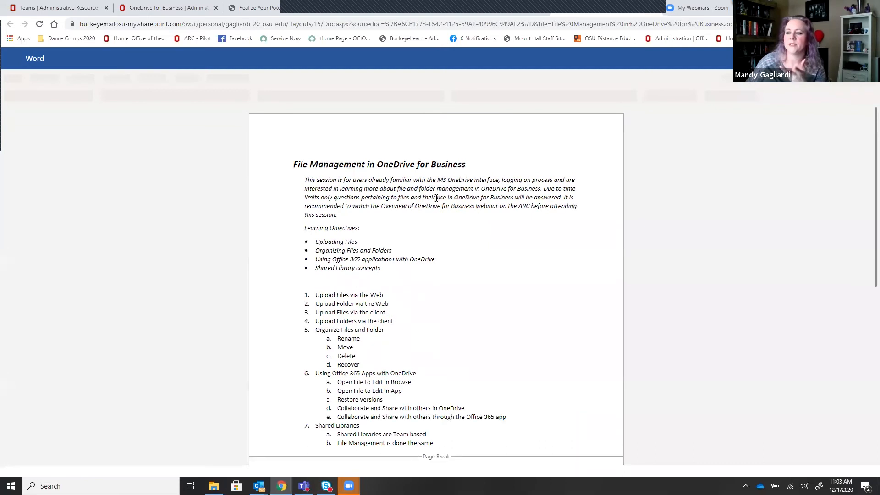
scroll(435, 197, "down", 1)
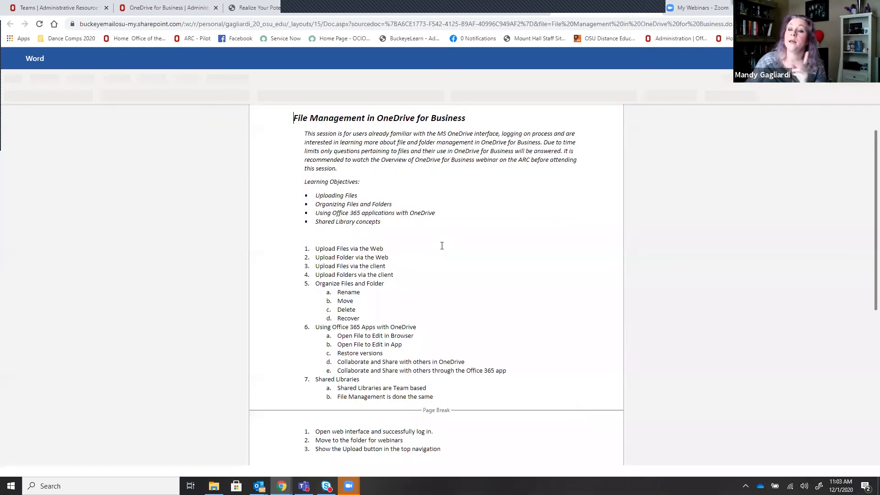
scroll(442, 246, "down", 6)
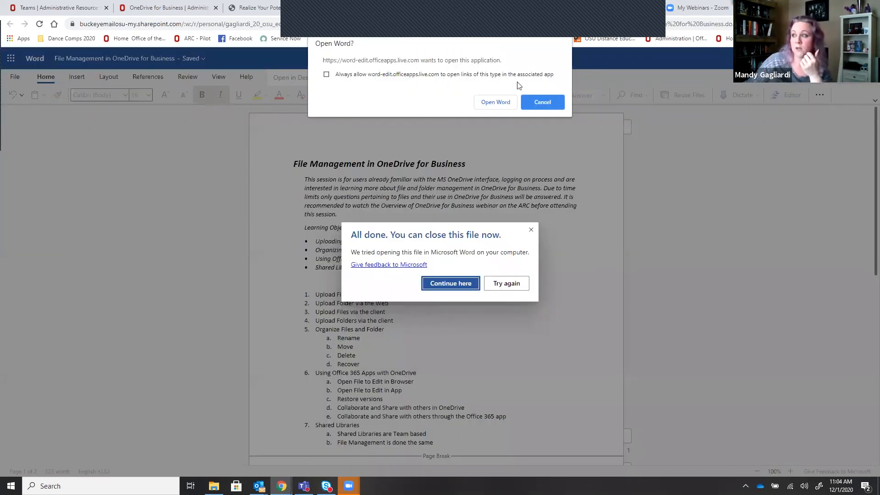
Step: Open the file in desktop Word, display its version history, and put the Word window away
left_click(506, 103)
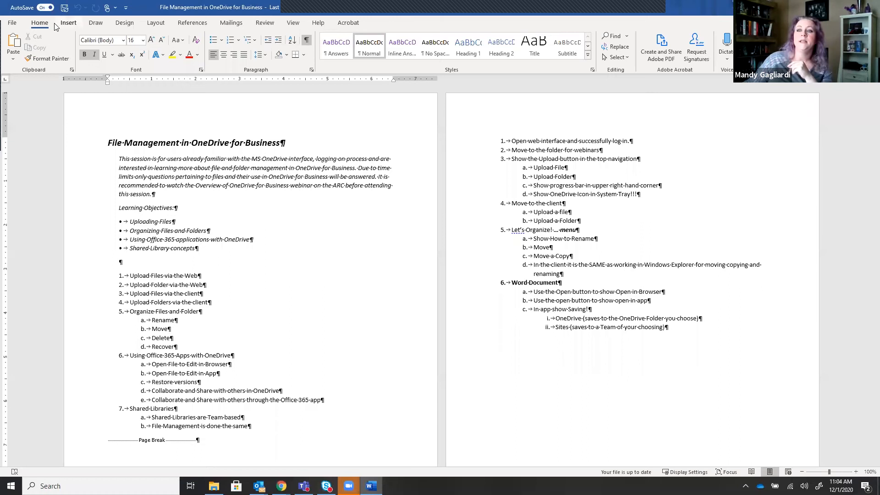
left_click(13, 25)
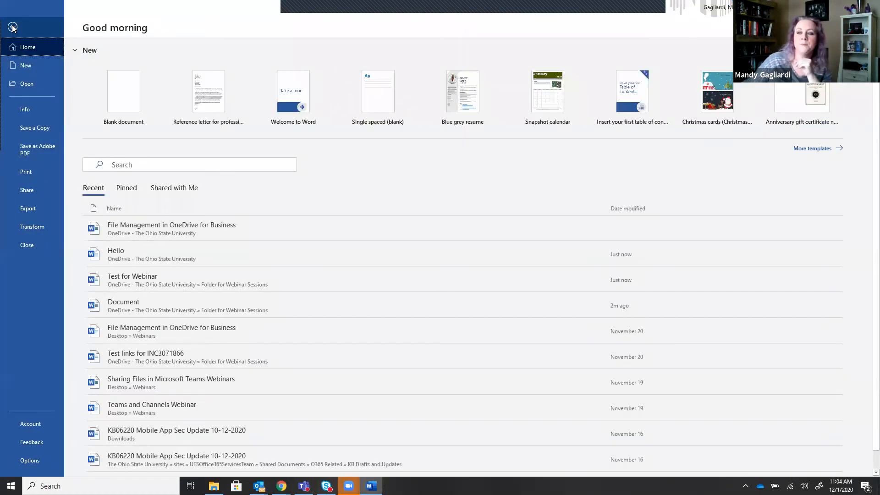
left_click(31, 111)
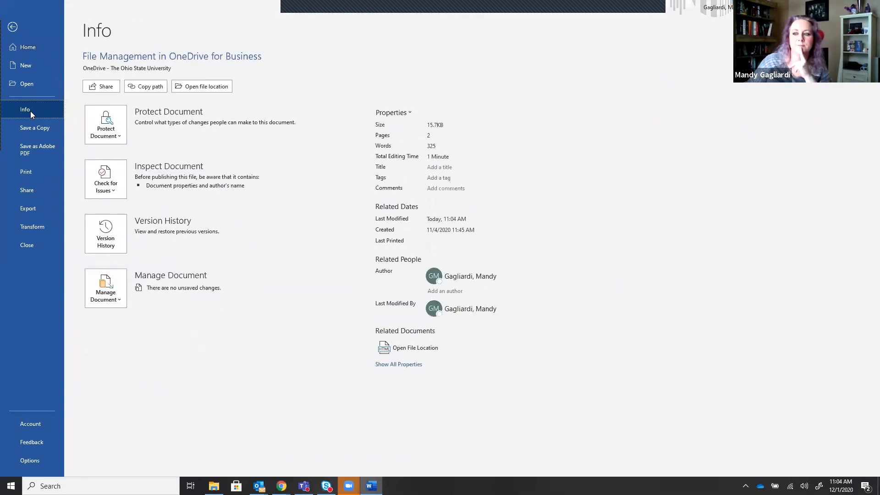
left_click(109, 248)
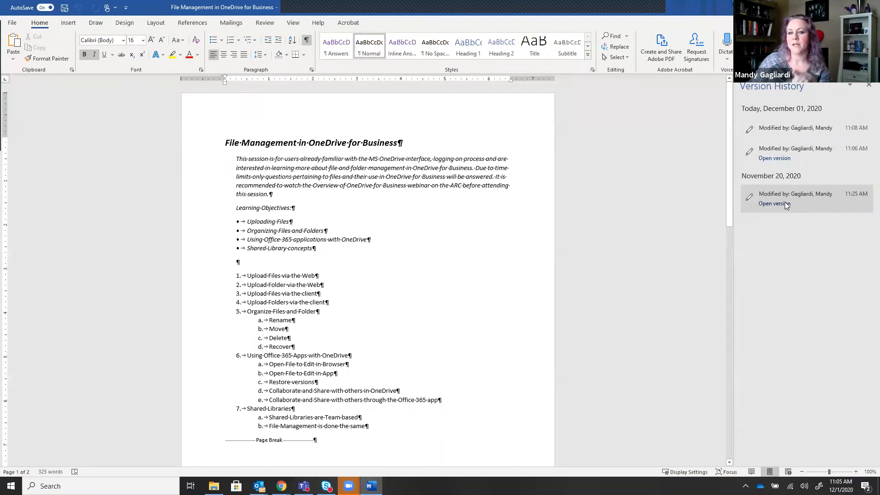
left_click(827, 7)
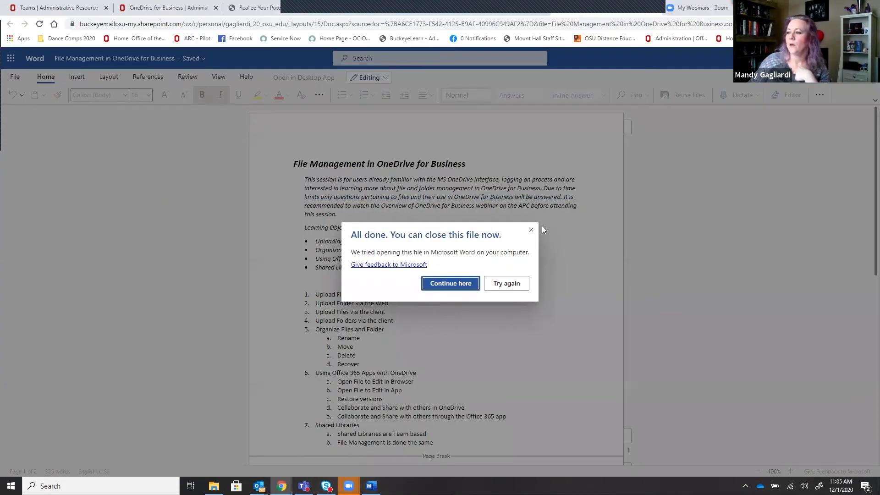
Step: Close the browser document and examine the file's version history in OneDrive, including the actions offered for version 1.0
left_click(531, 230)
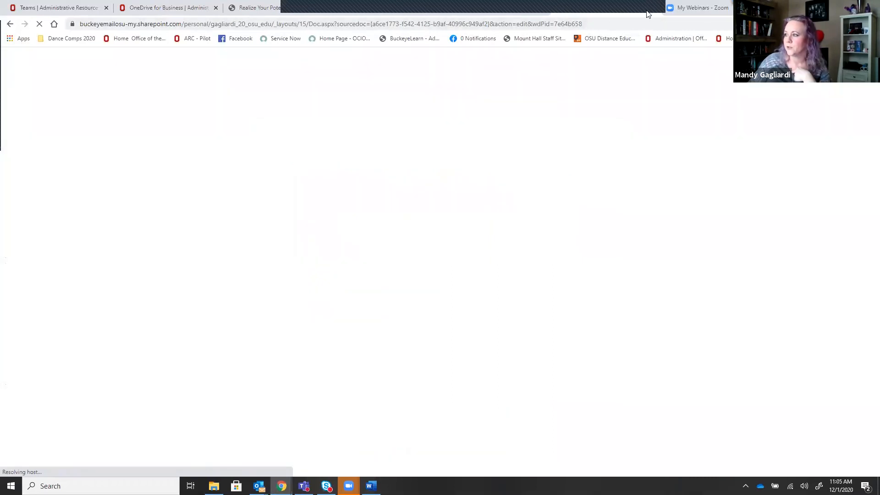
left_click(654, 9)
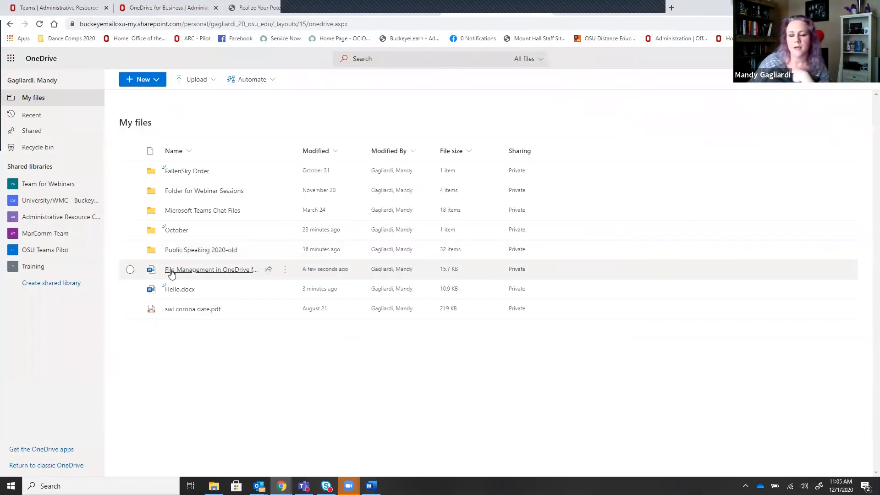
left_click(285, 273)
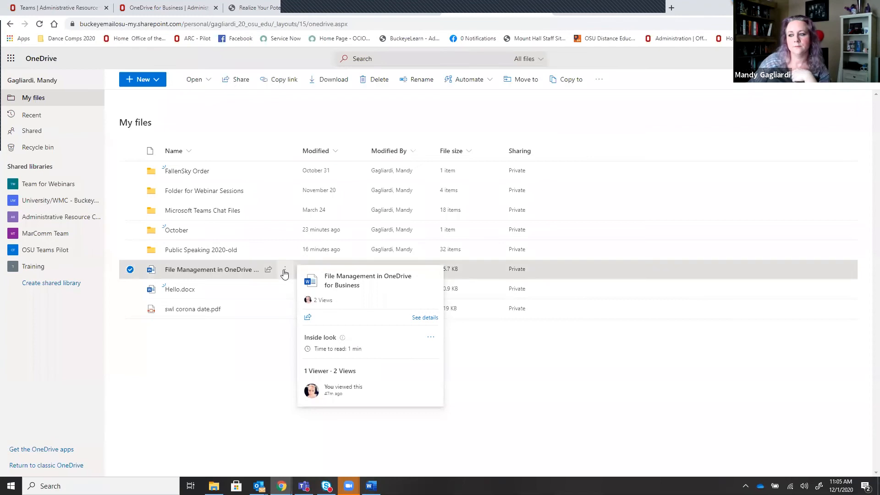
left_click(285, 273)
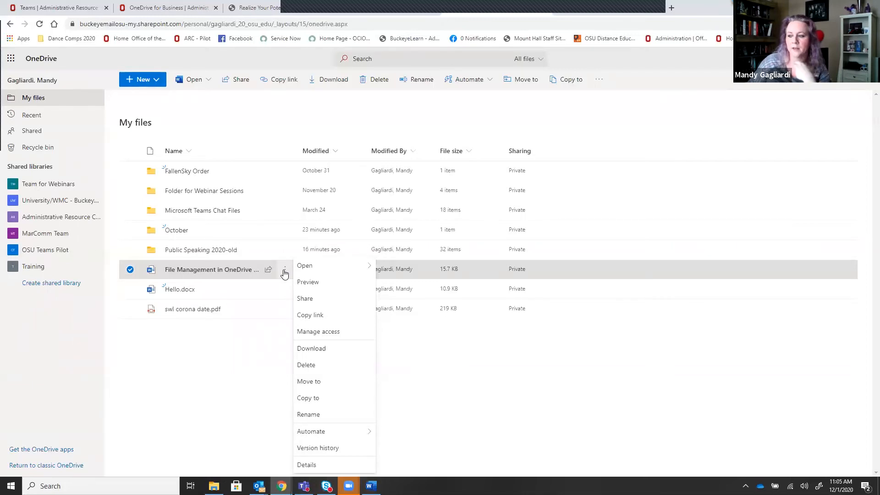
left_click(316, 449)
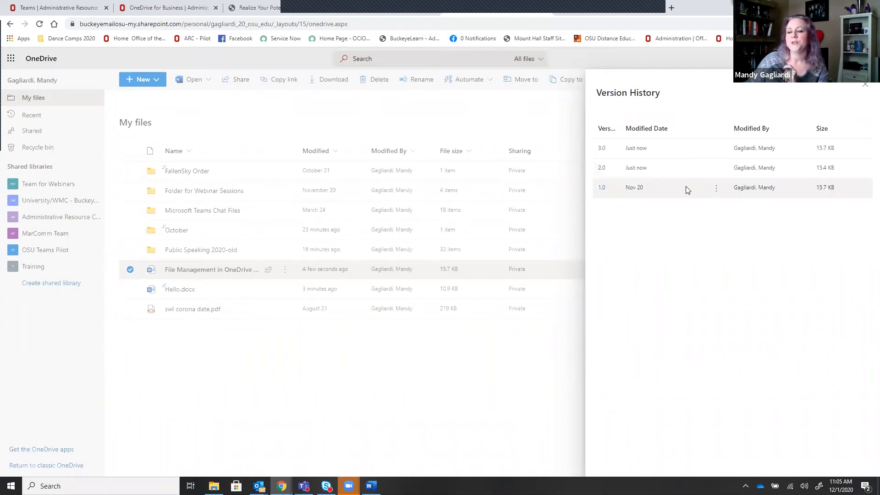
left_click(717, 191)
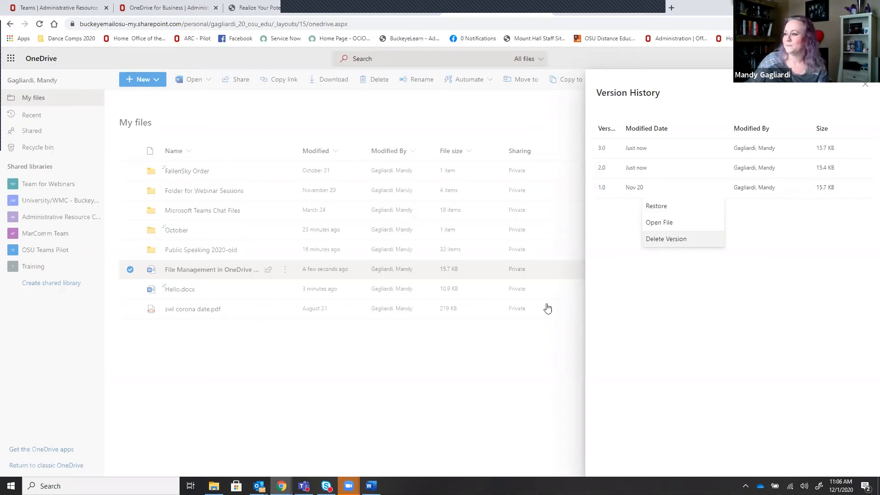
left_click(450, 371)
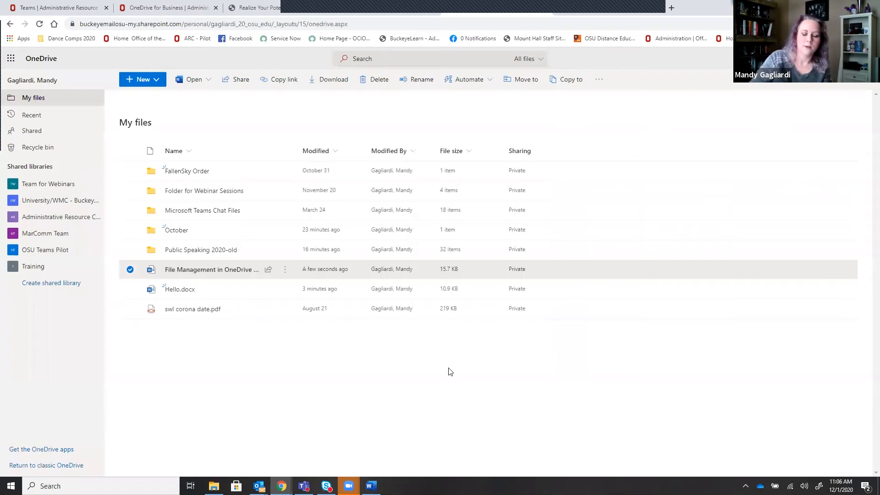
Step: Return to desktop Word and close the "File Management in OneDrive for Business" document, keeping Word open
left_click(372, 486)
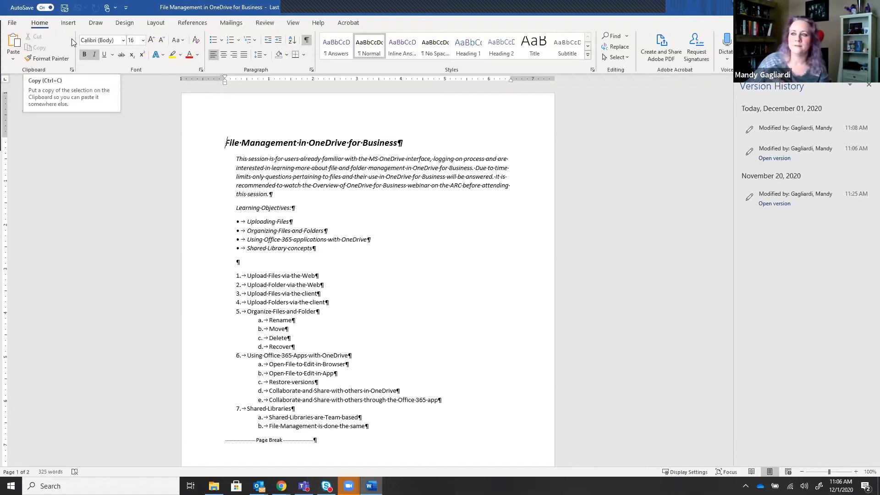
left_click(13, 24)
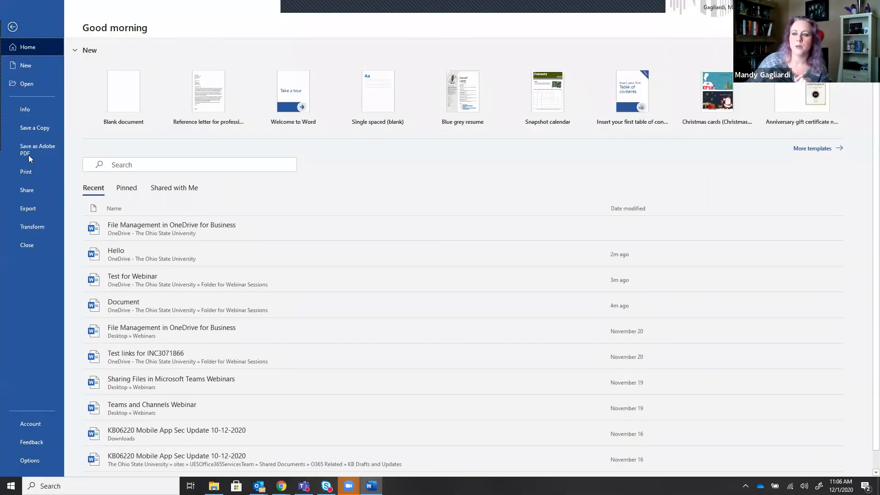
left_click(28, 245)
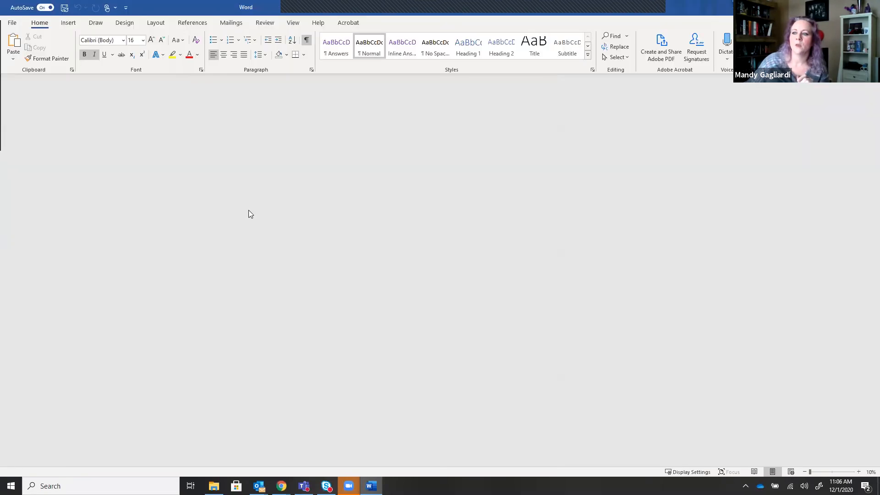
Step: Create a blank document with the lines "Hello world!" and "This is great!"
left_click(13, 28)
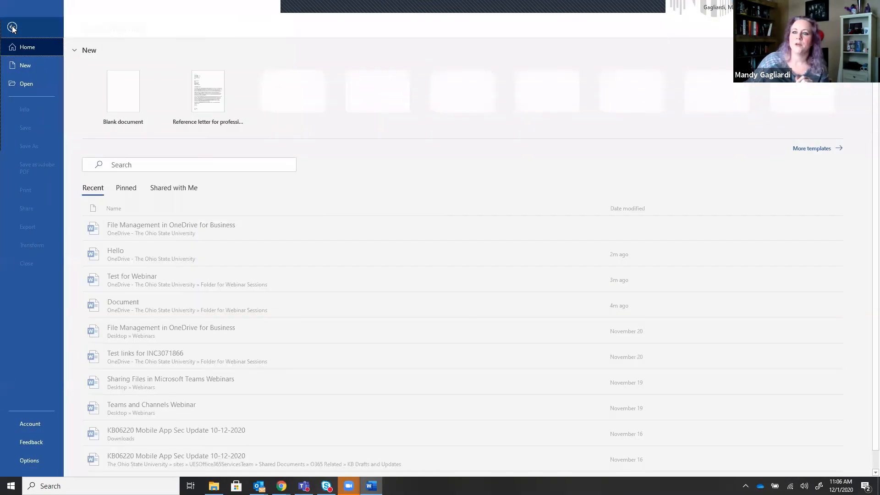
left_click(127, 99)
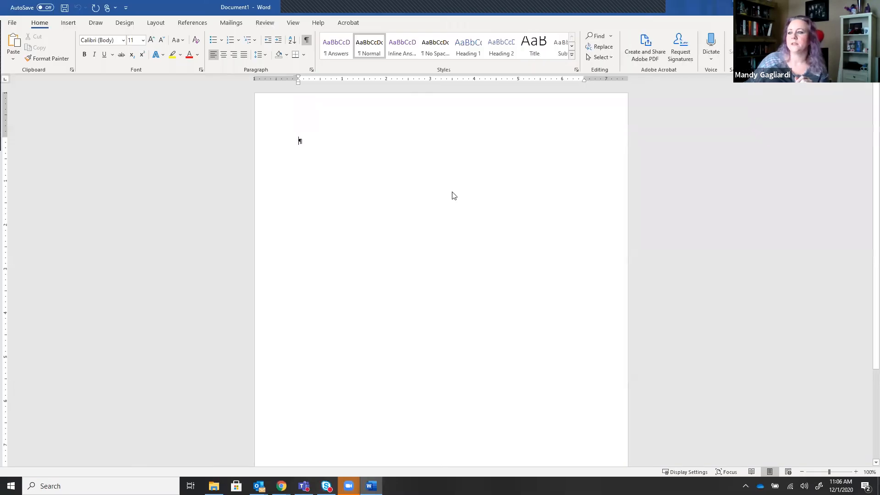
double_click(453, 193)
type("Hello world!")
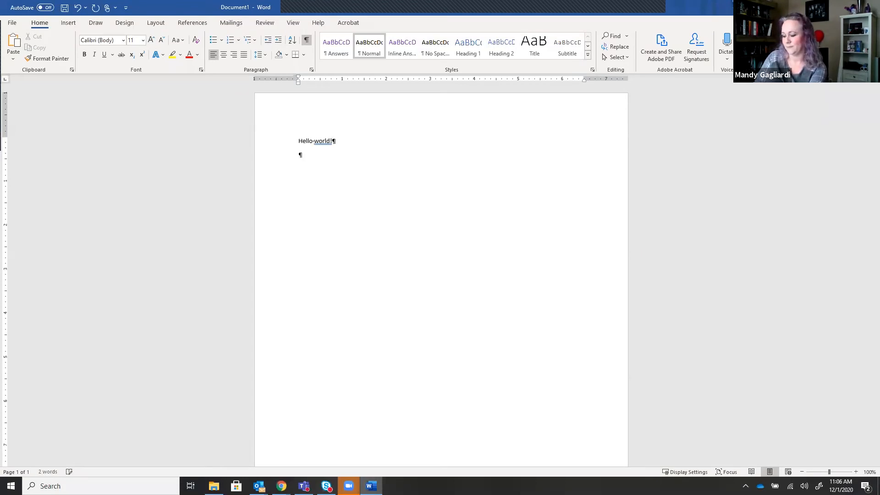
type("This is great!")
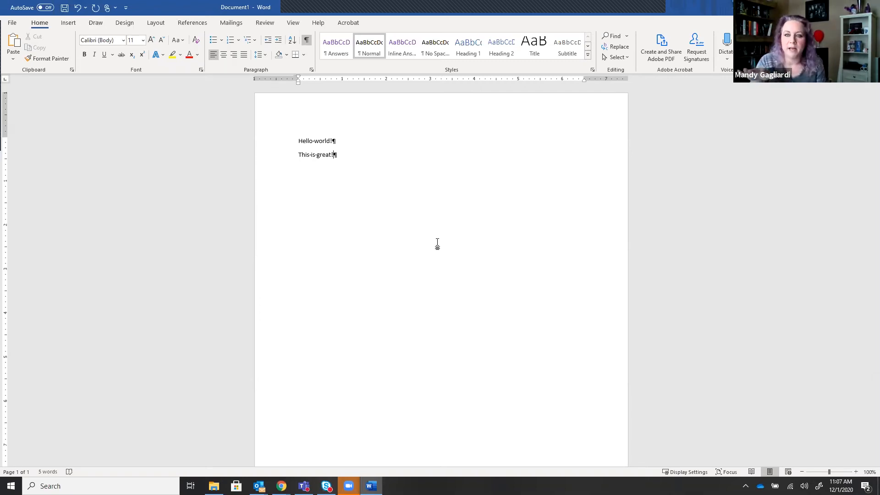
Step: Look over the available save locations and save the document as "Hello world" in OneDrive - The Ohio State University
left_click(65, 8)
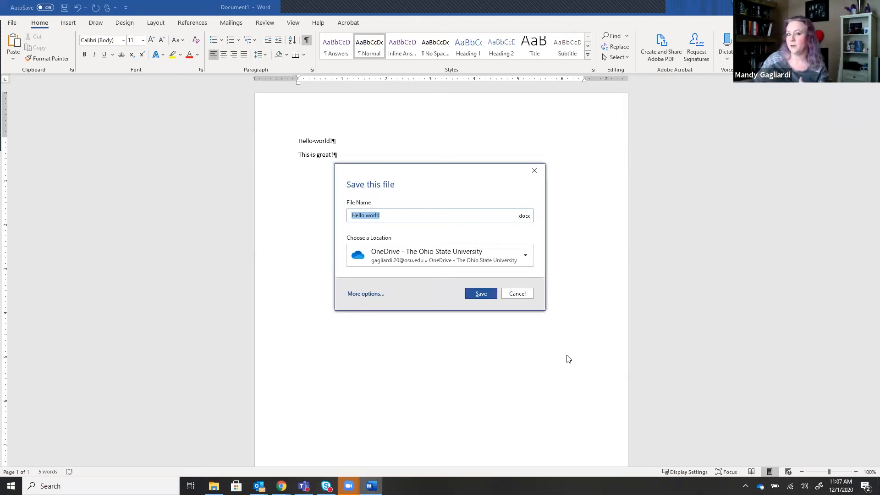
left_click(472, 259)
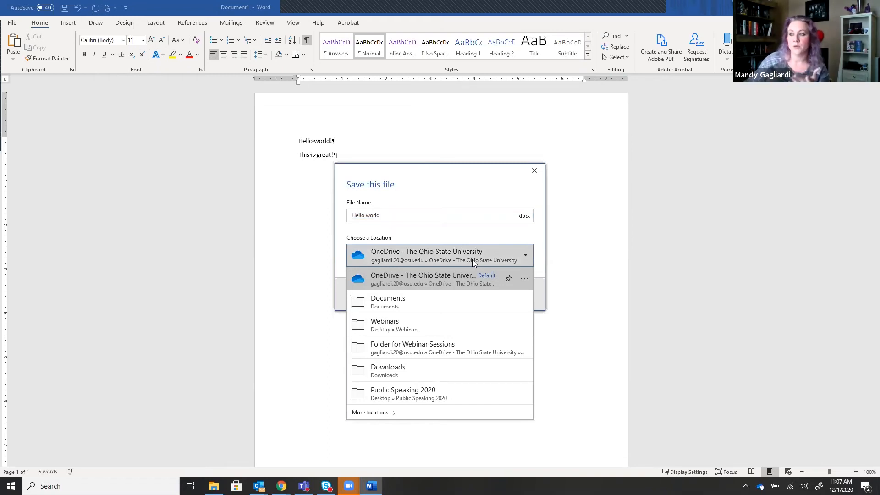
left_click(526, 280)
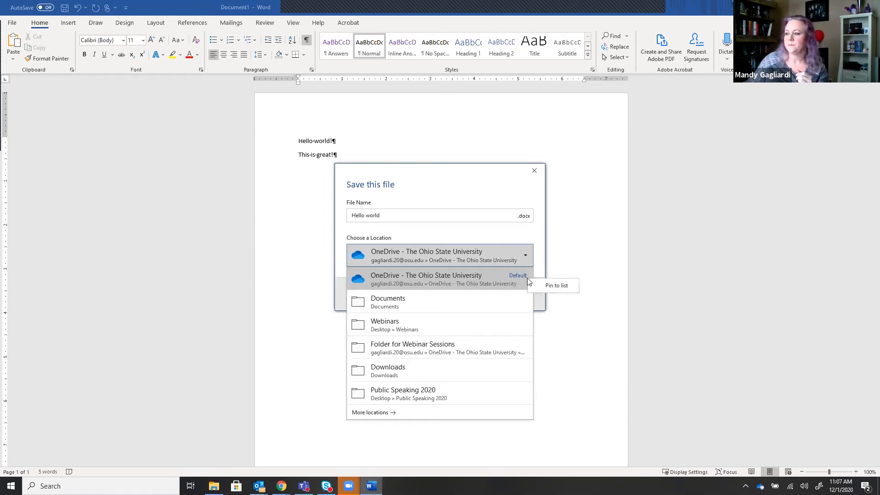
left_click(583, 302)
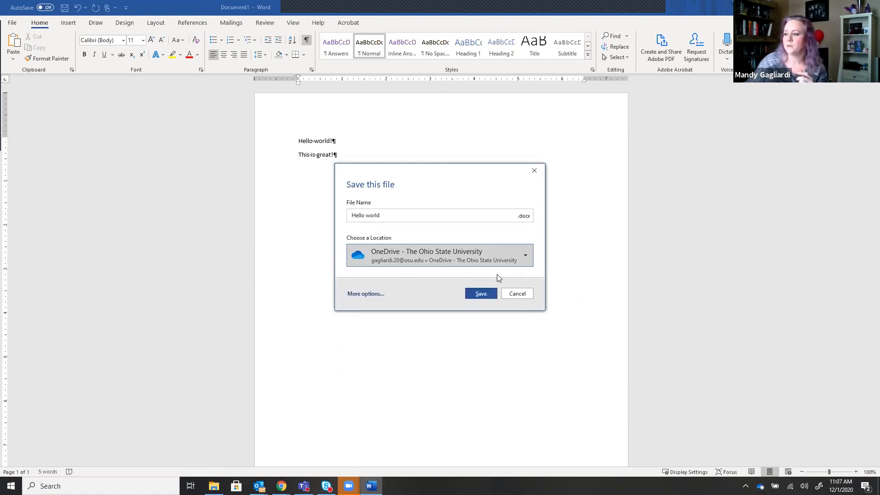
left_click(477, 298)
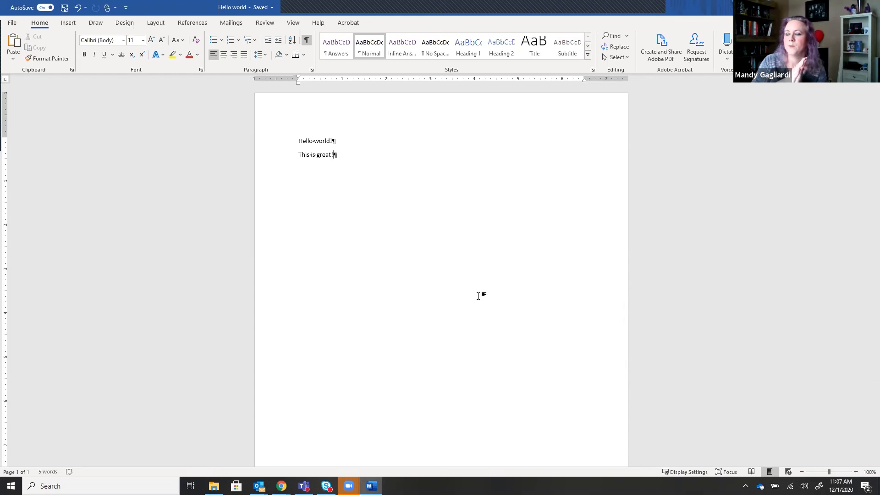
Step: Add the lines "This is version 2" and "Version 3" to the document, then close Word and the Calculator window
key("Return")
type("This is ")
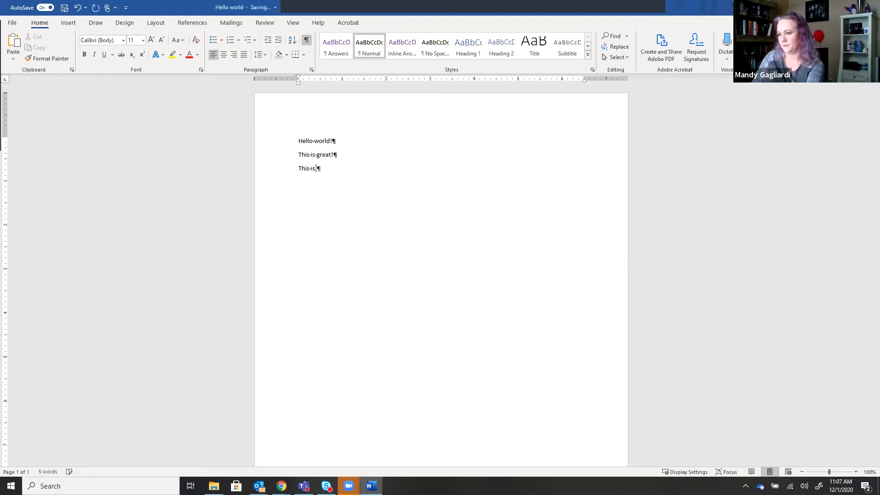
type("version 2")
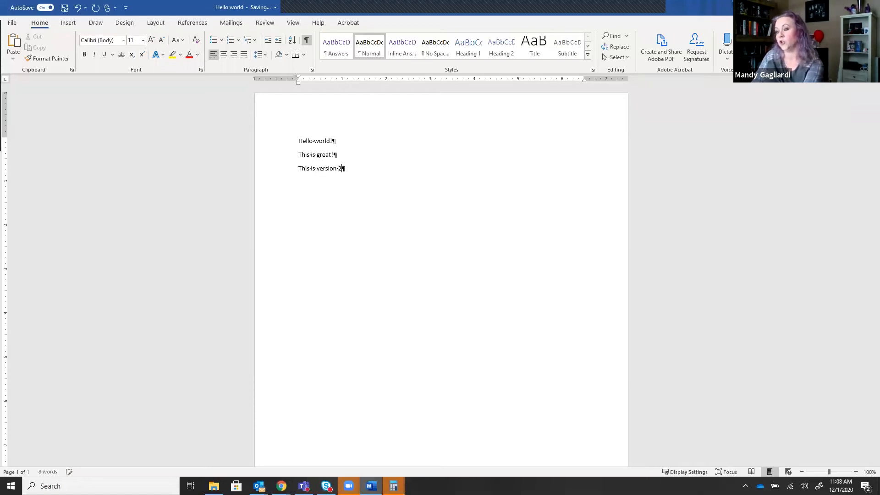
key("Return")
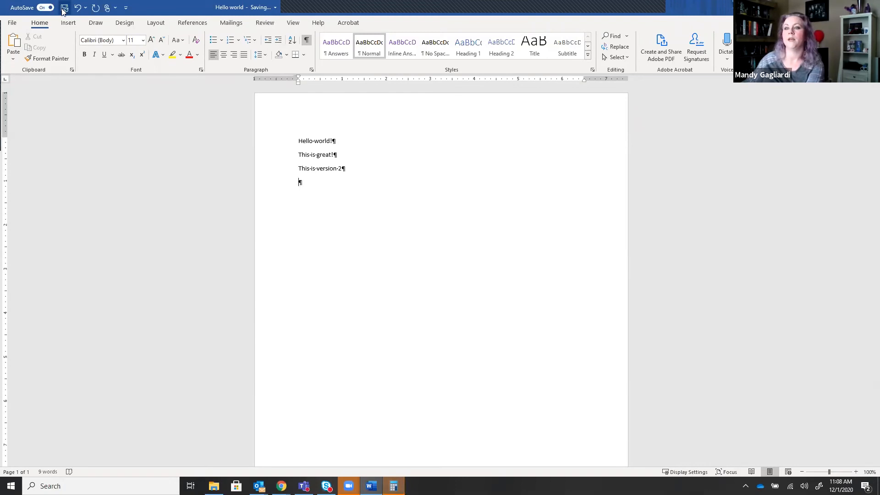
type("Version 3")
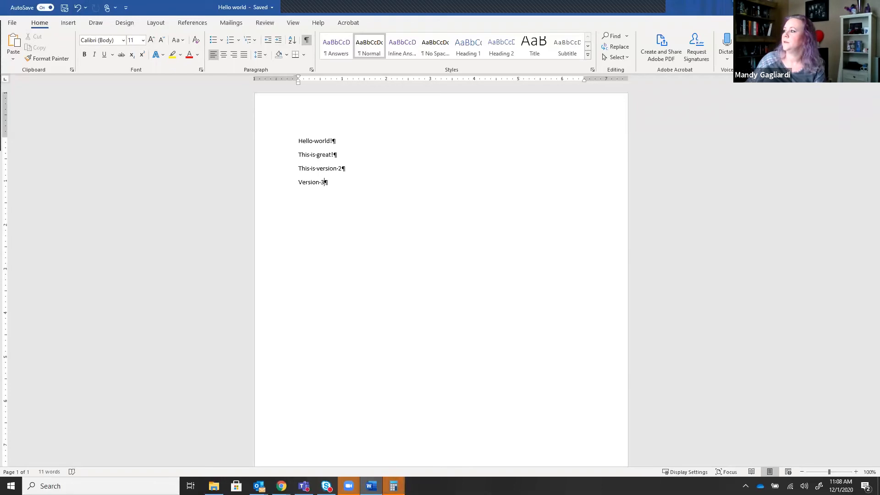
key("alt+F4")
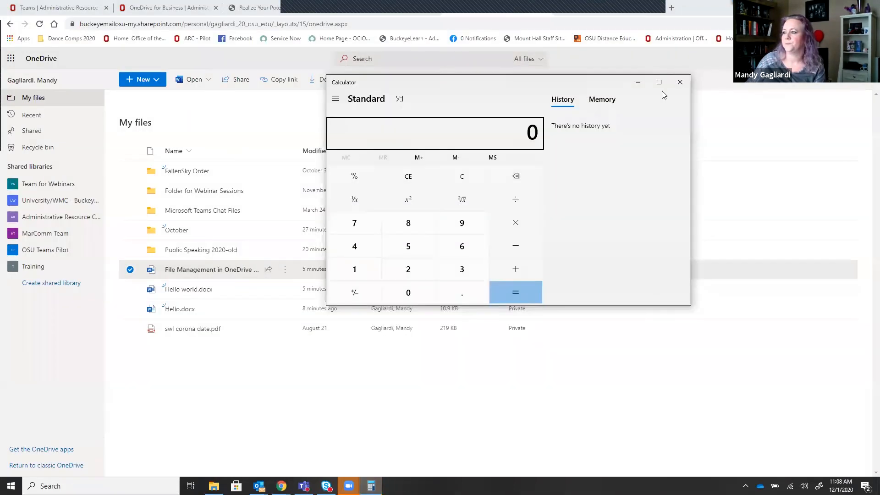
left_click(681, 83)
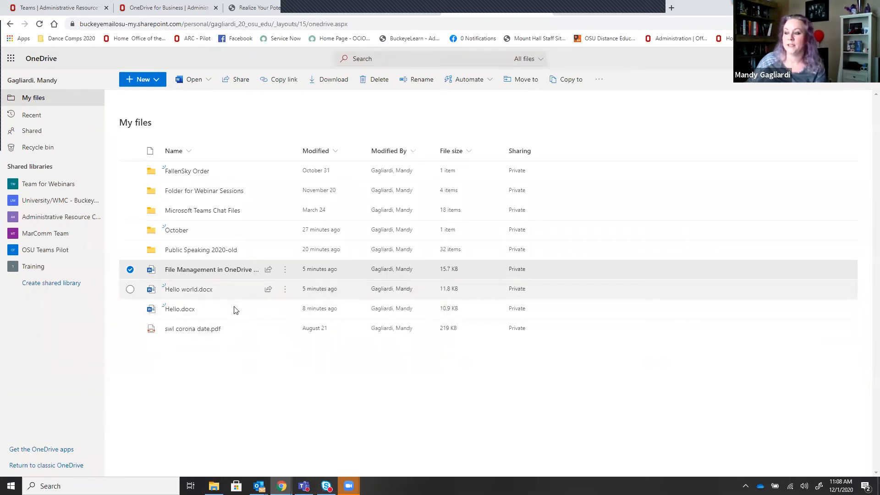
Step: Refresh the My files list, open Hello world.docx in the browser, and examine its version history
left_click(40, 26)
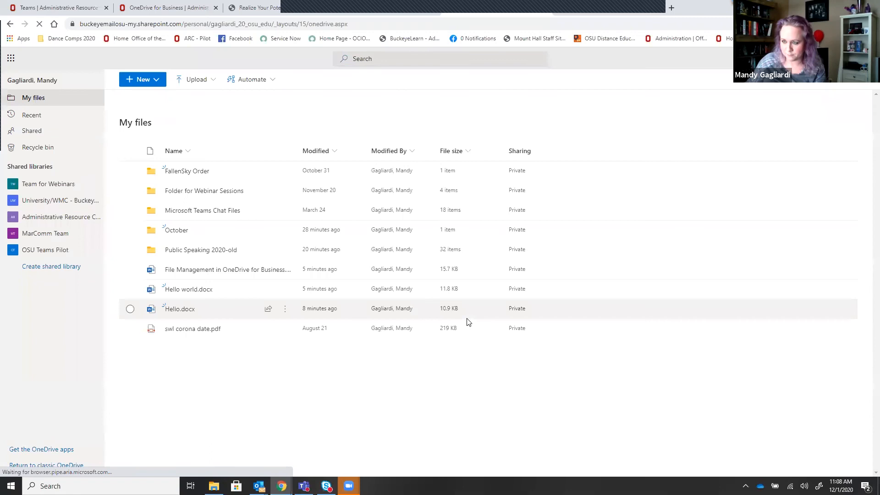
left_click(192, 290)
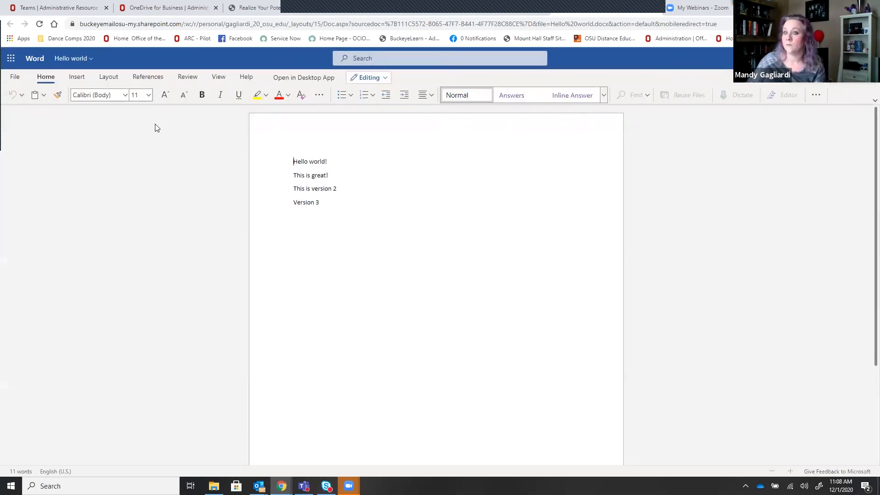
left_click(15, 77)
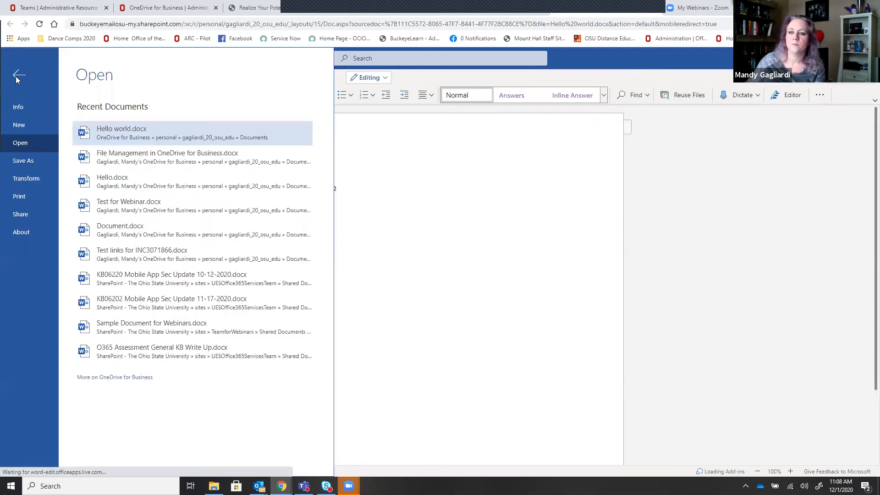
left_click(15, 109)
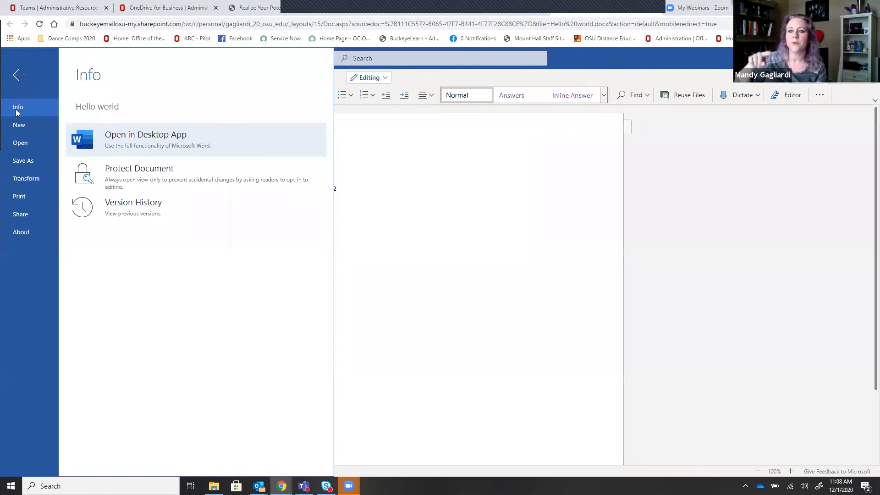
left_click(111, 208)
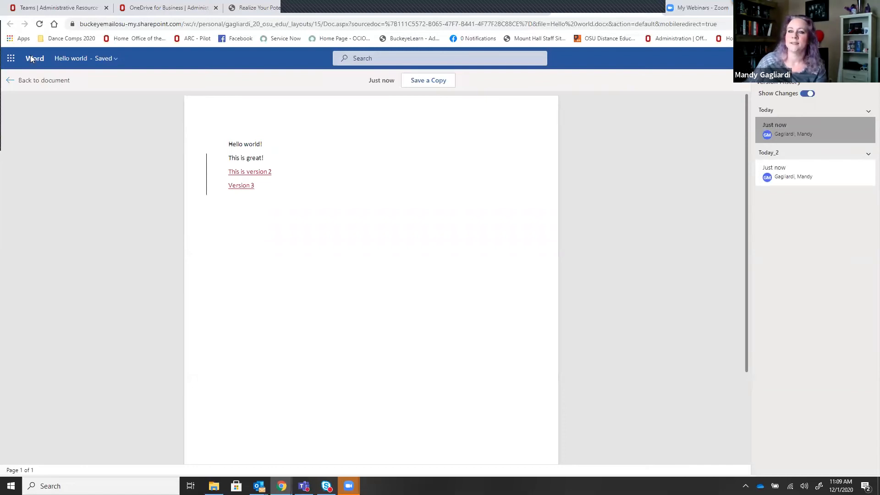
Step: Leave version history, dismiss the feedback request, and close the Hello world document to return to My files
left_click(9, 82)
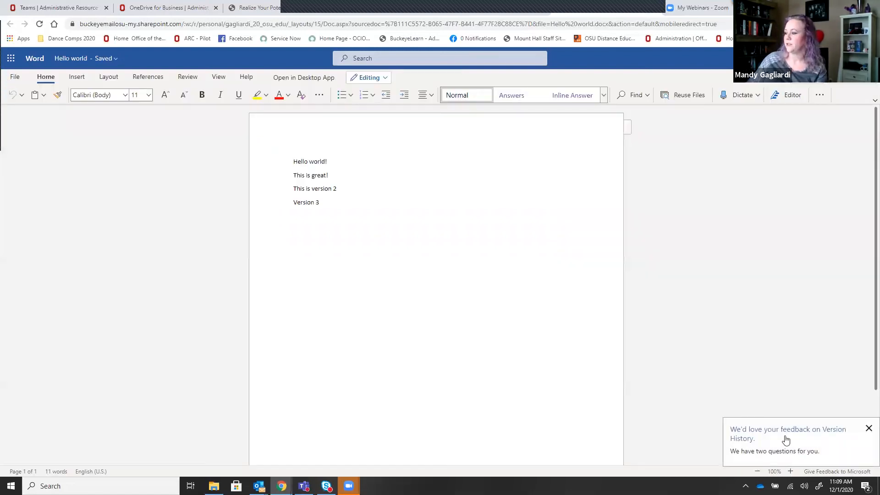
left_click(868, 429)
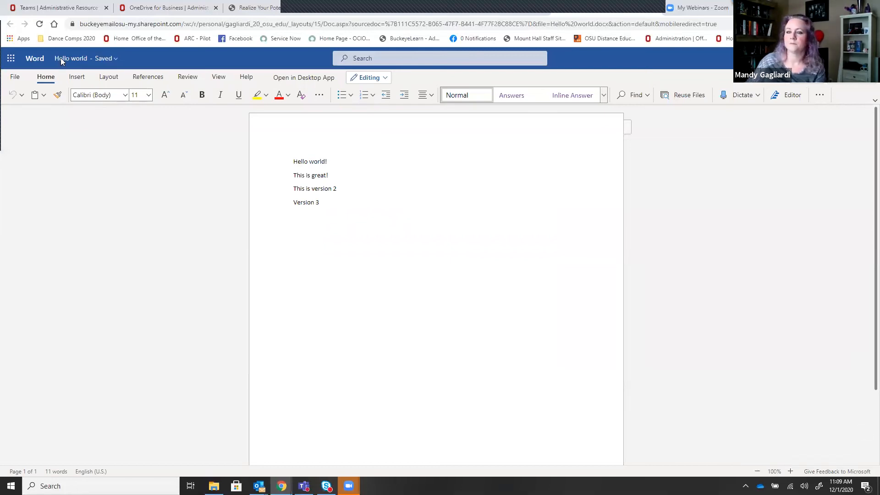
left_click(15, 77)
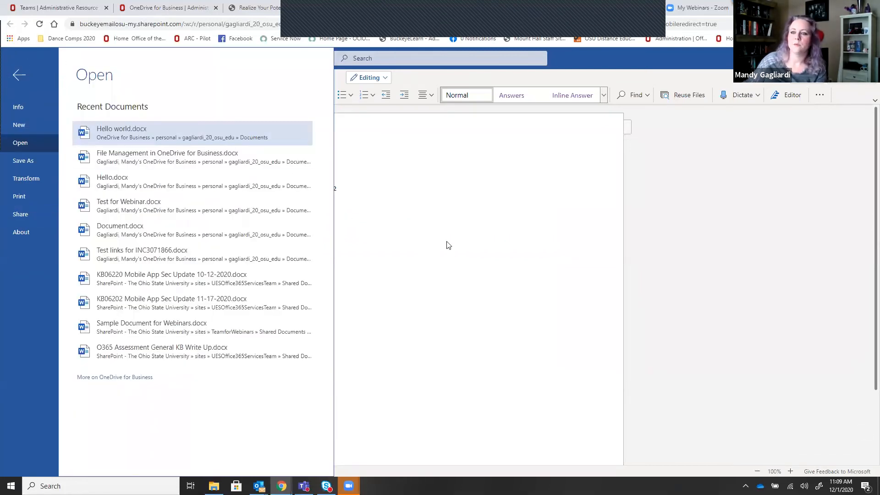
left_click(448, 245)
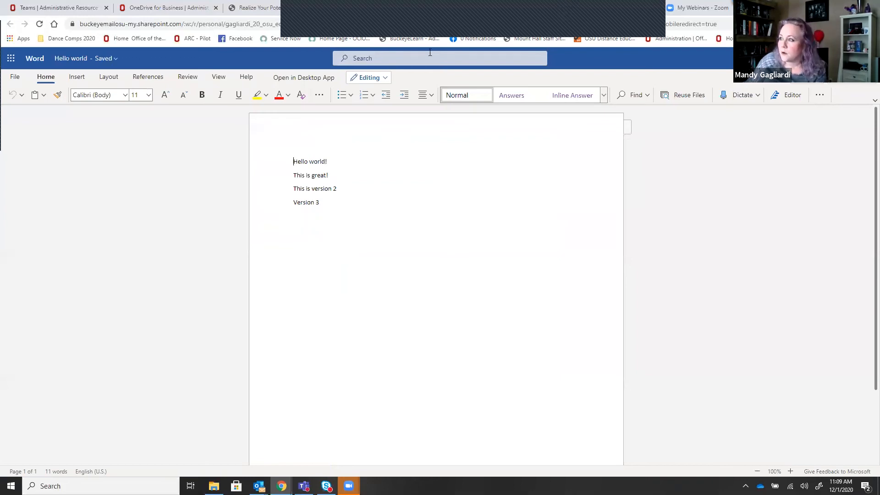
left_click(654, 12)
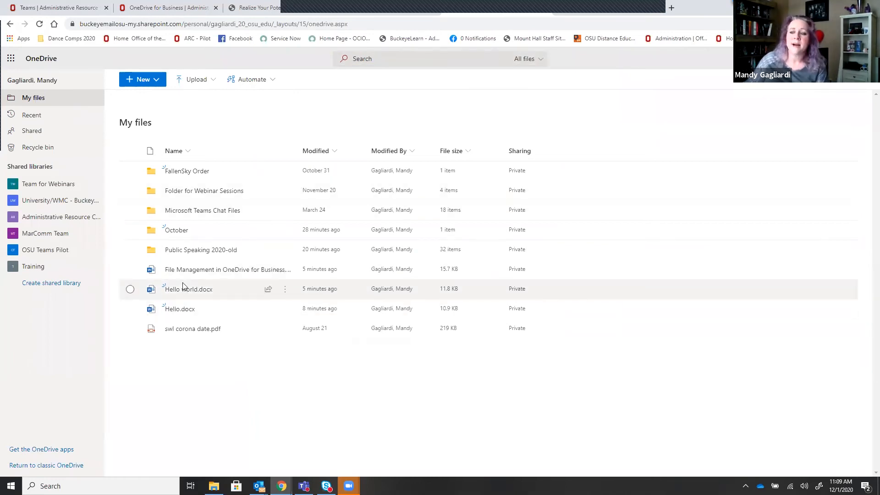
Step: Share Hello world.docx by sending a colleague a link with the "People you specify can view" permission
mouse_move(260, 293)
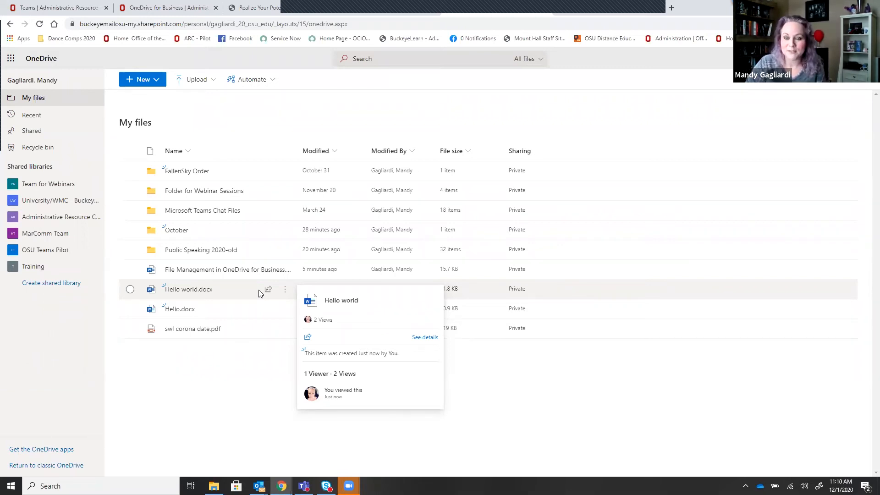
left_click(284, 293)
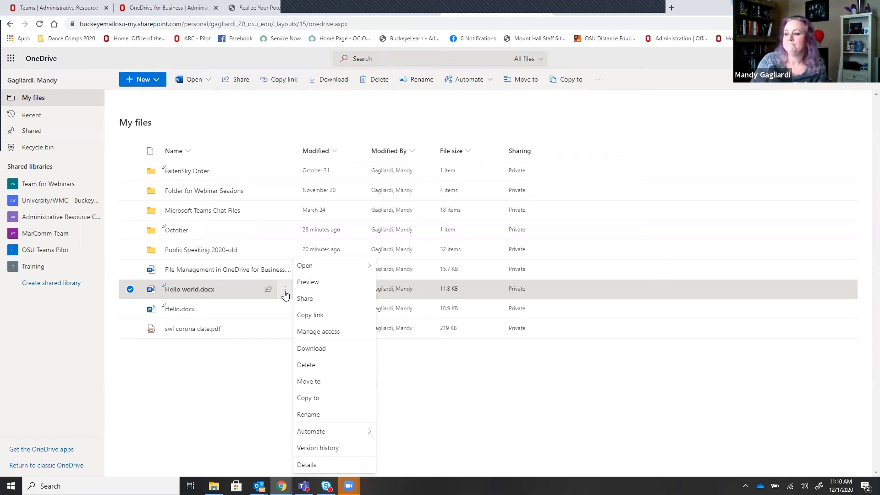
left_click(314, 298)
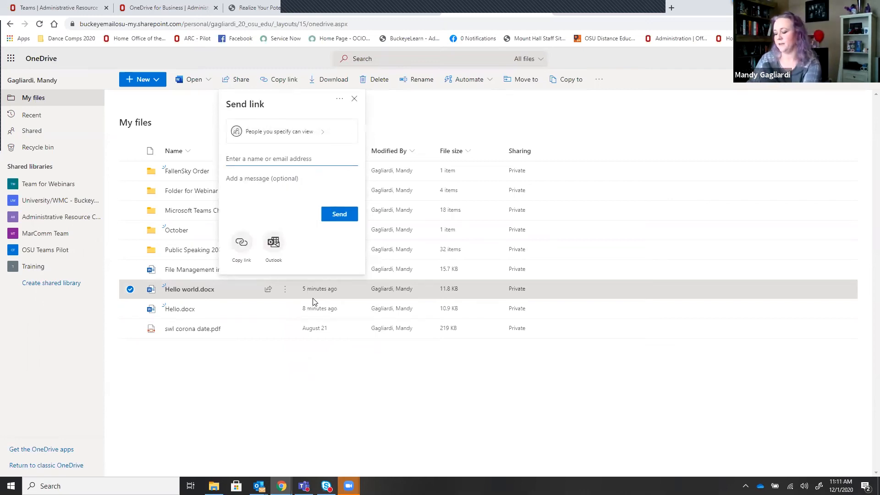
type("gosser")
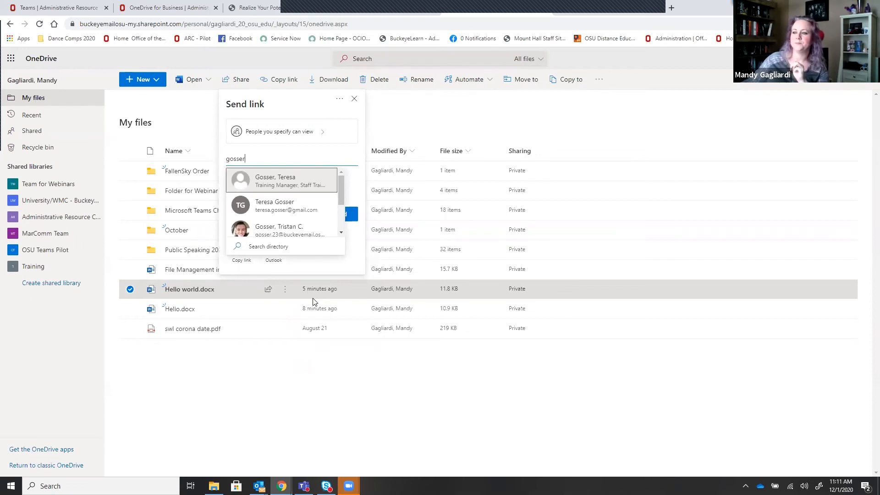
left_click(289, 181)
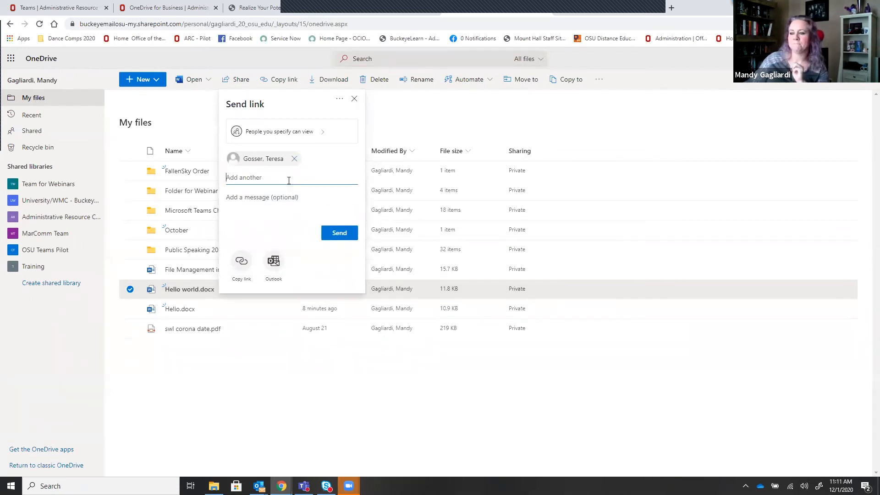
left_click(344, 236)
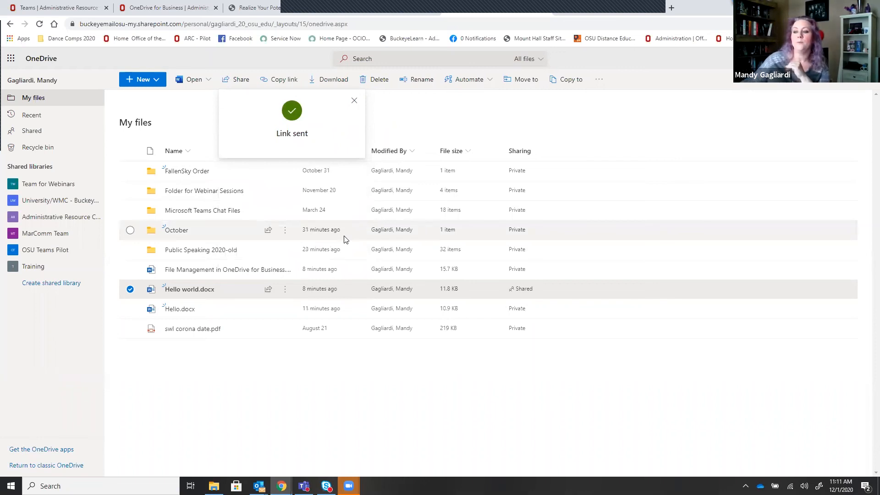
Step: Check who the Hello world.docx sharing link works for, and grant the same colleague direct access with "Can view" permission
left_click(522, 293)
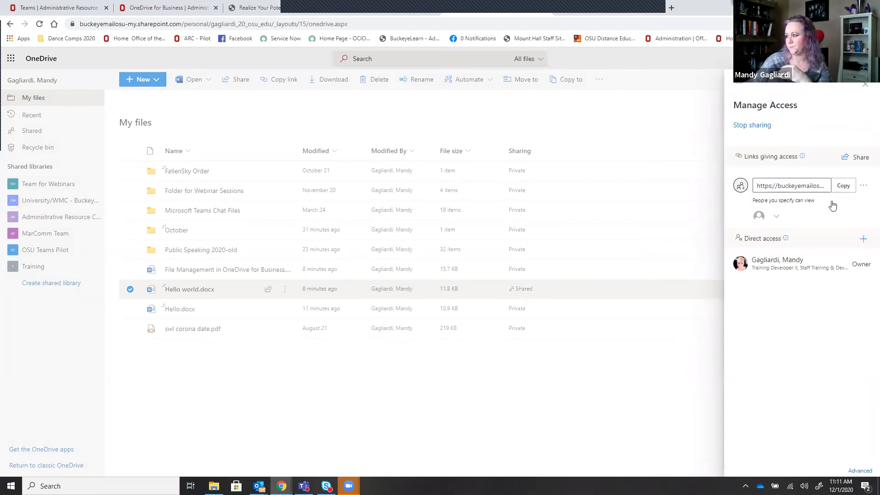
left_click(776, 217)
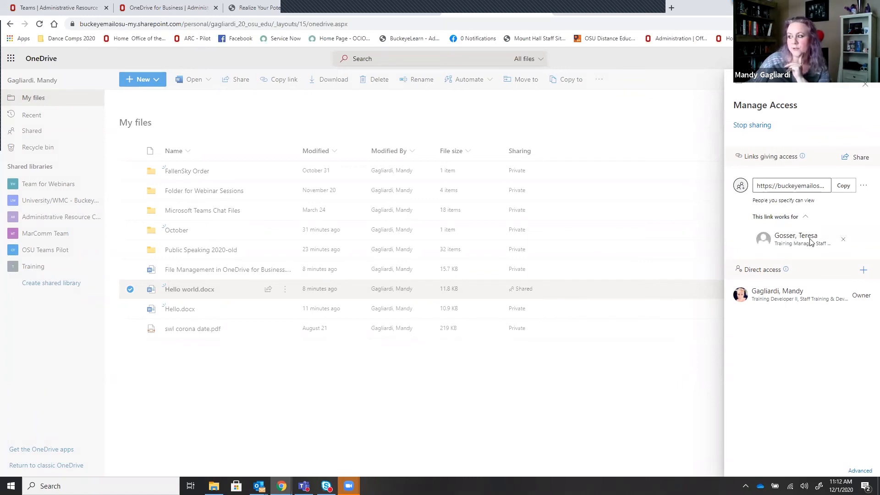
left_click(864, 272)
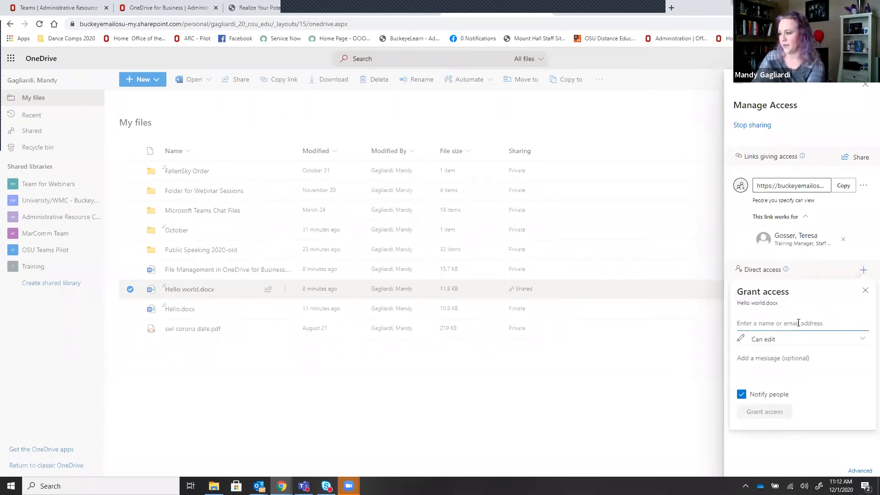
type("gosser")
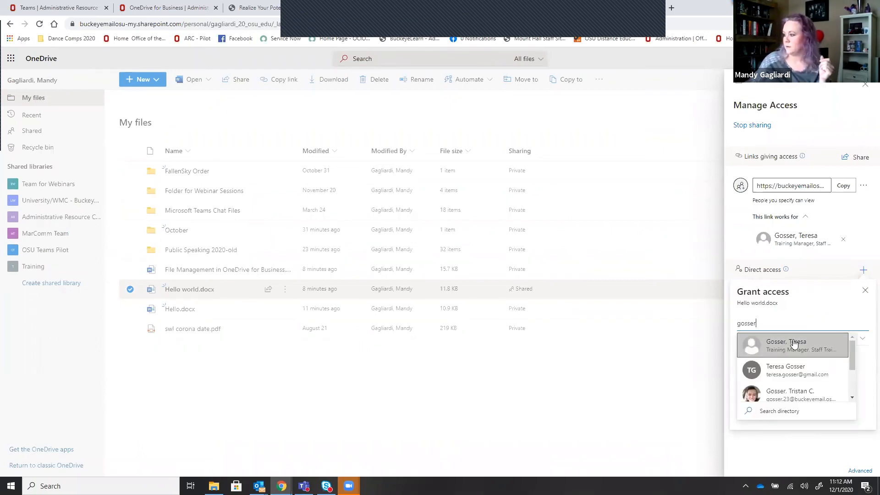
left_click(794, 345)
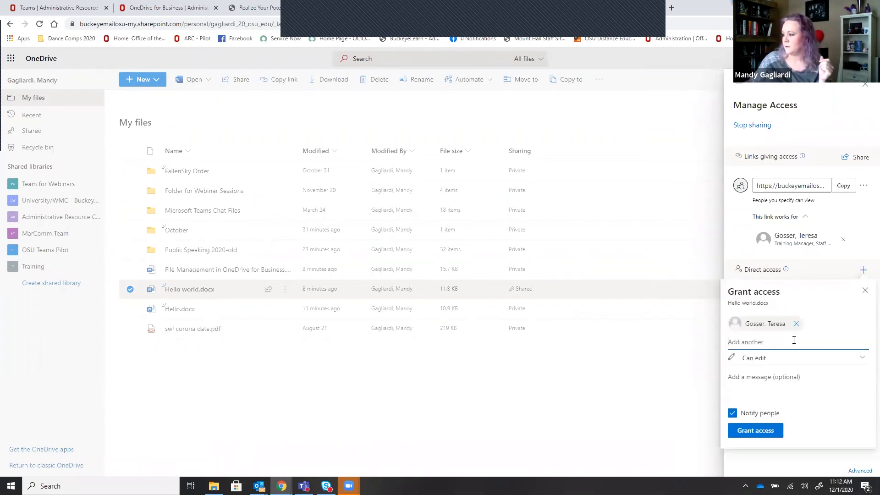
left_click(782, 360)
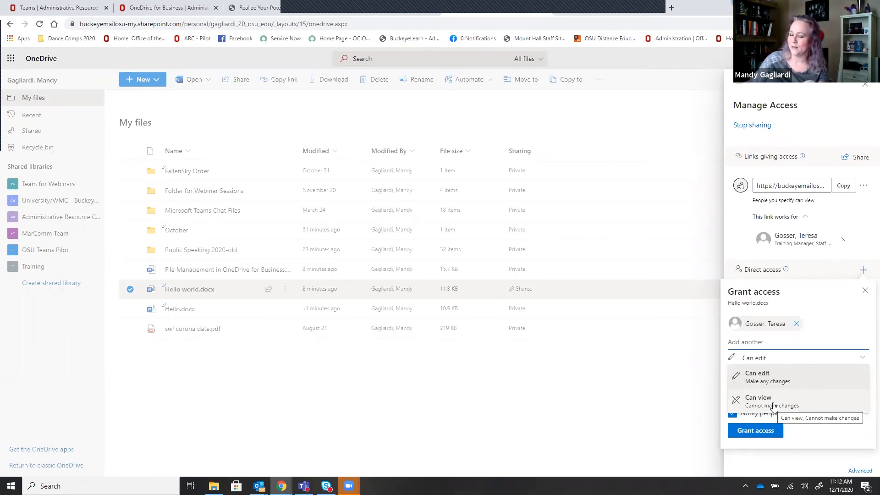
left_click(773, 407)
left_click(759, 430)
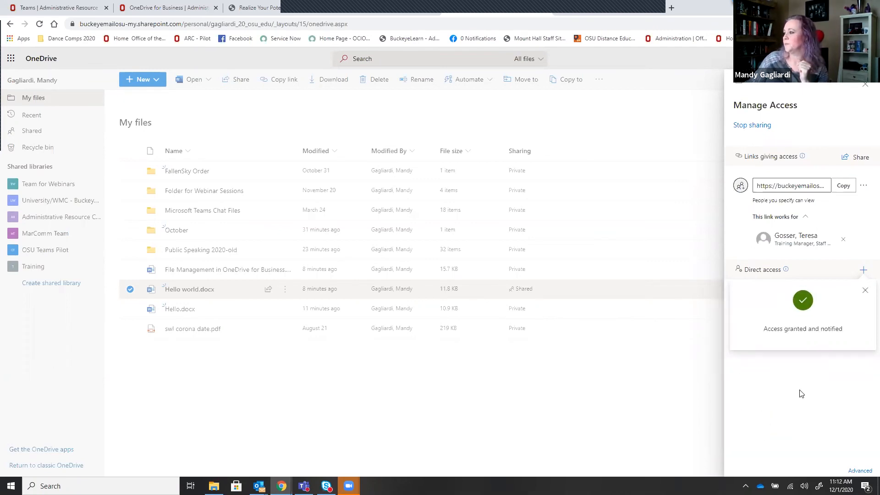
Step: Stop sharing Hello world.docx with everyone and close its access settings
left_click(762, 127)
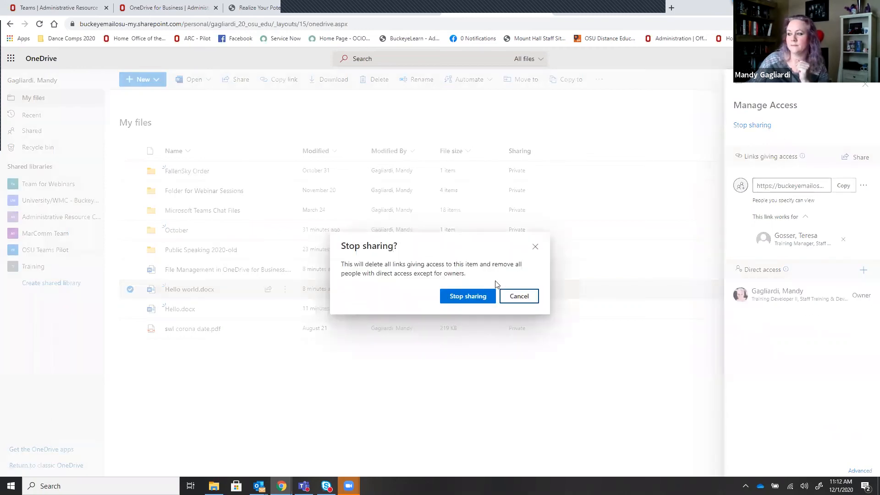
left_click(475, 298)
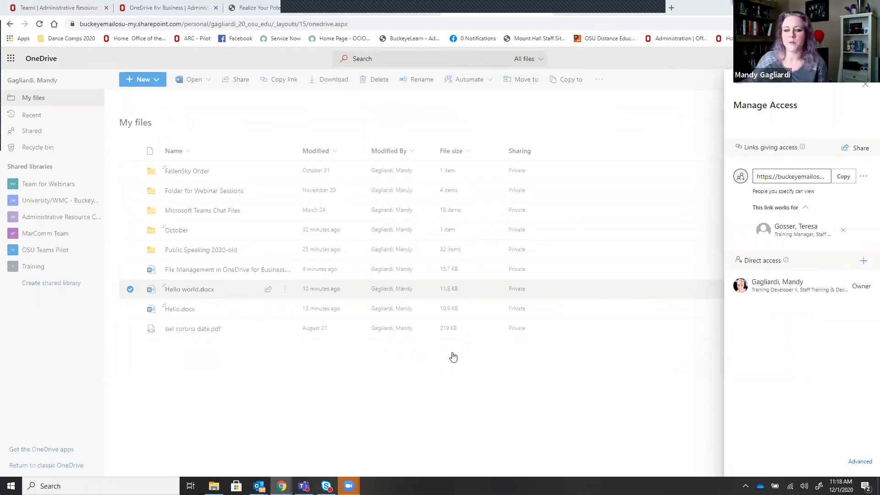
left_click(866, 90)
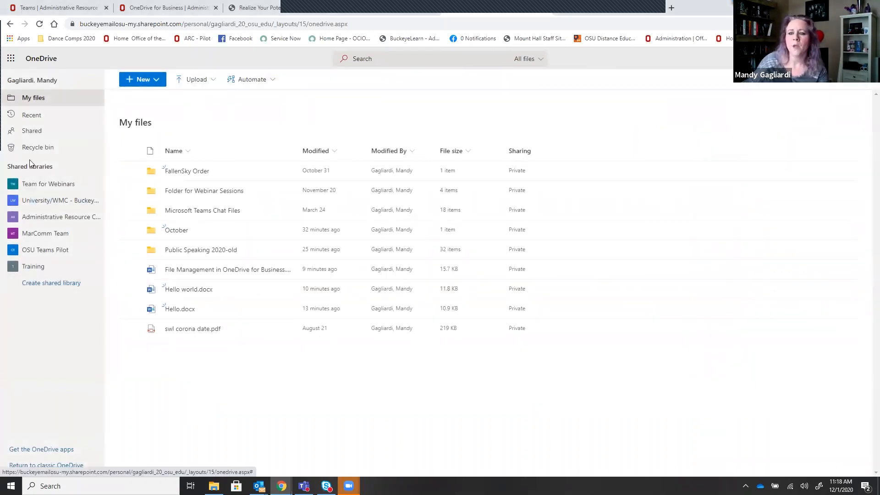
Step: Upload the vaccum image from Downloads to the Documents folder of the Team for Webinars shared library
left_click(36, 186)
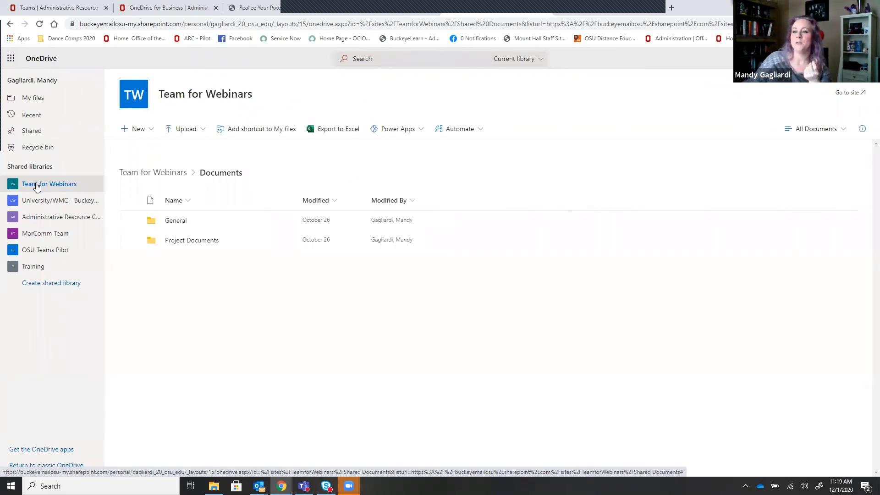
left_click(186, 129)
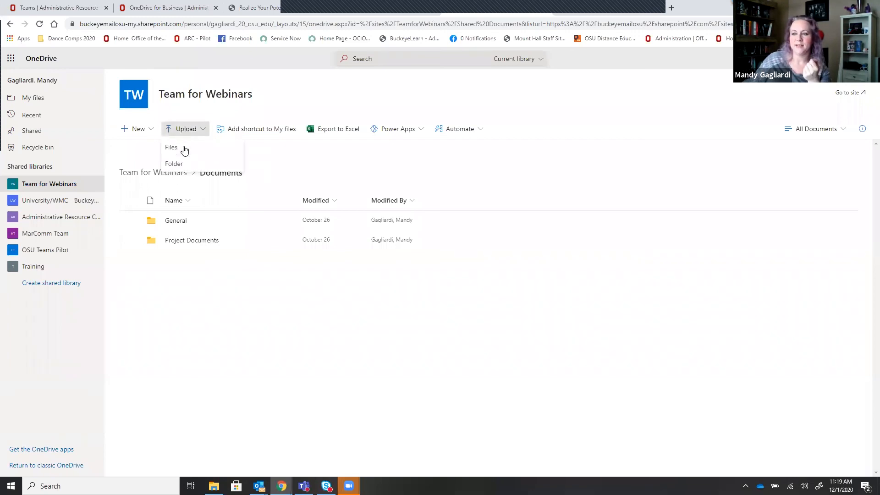
left_click(185, 149)
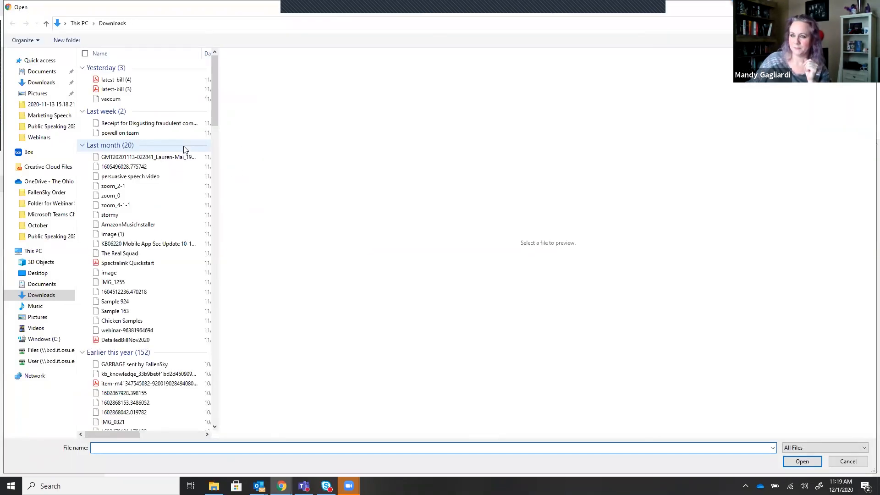
double_click(112, 99)
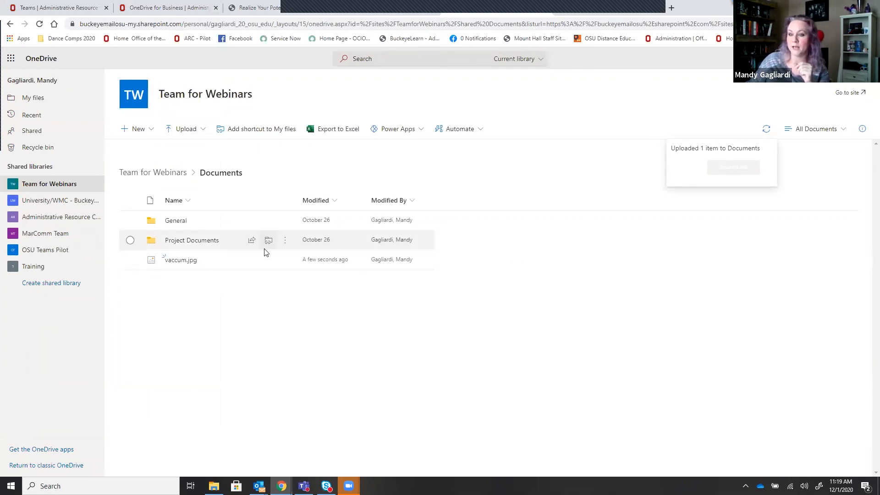
Step: View the uploaded vaccum.jpg image and return to the Team for Webinars library
mouse_move(174, 262)
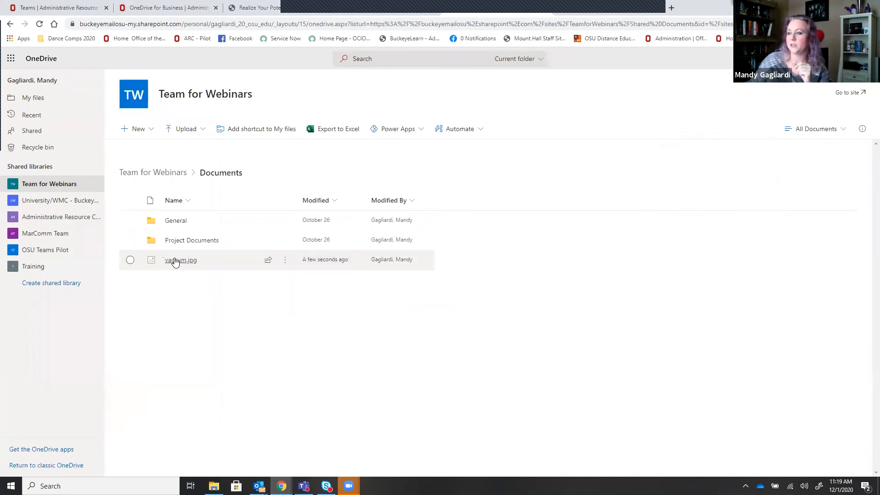
left_click(175, 261)
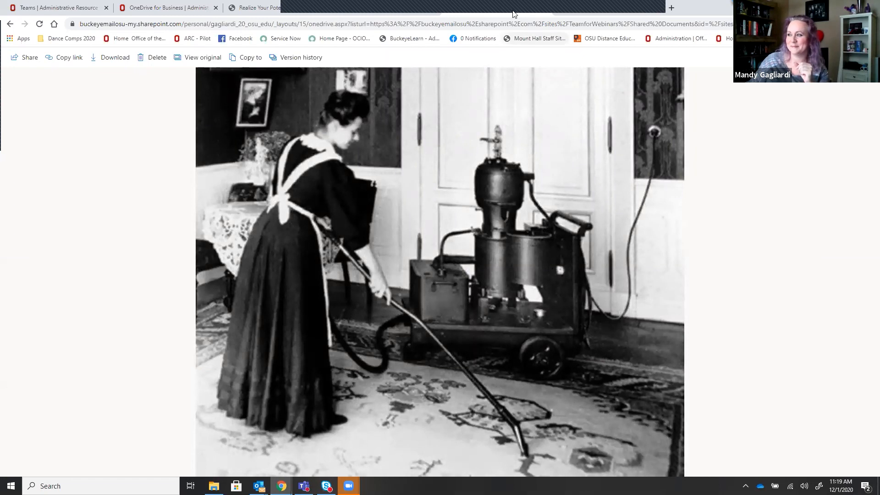
left_click(50, 185)
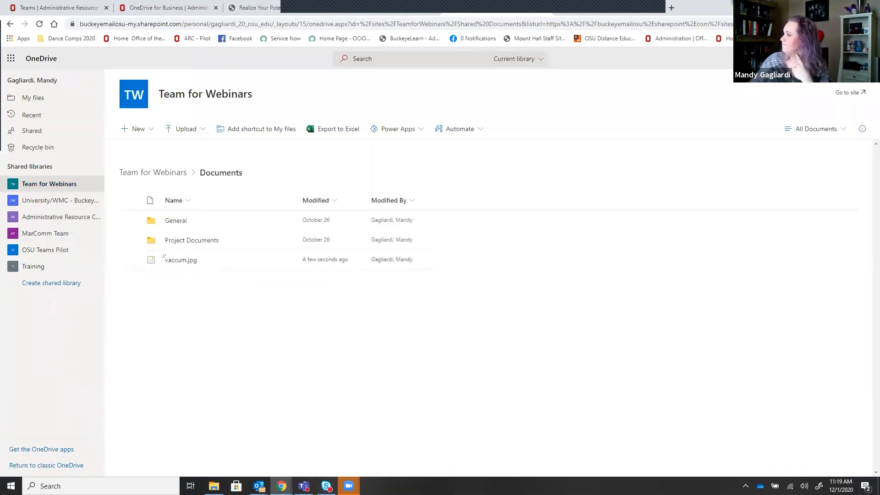
Step: Switch to Microsoft Teams, examine the files of the General channel in Team for Webinars, and return to OneDrive in the browser
left_click(827, 6)
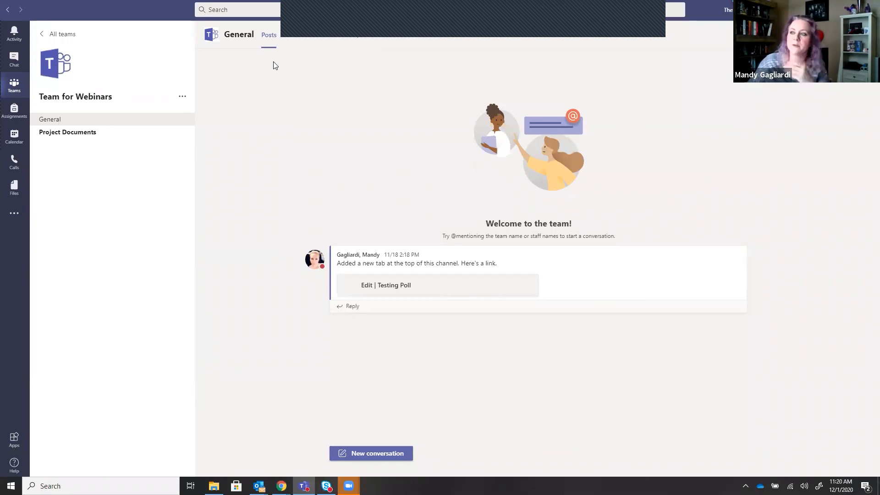
left_click(289, 41)
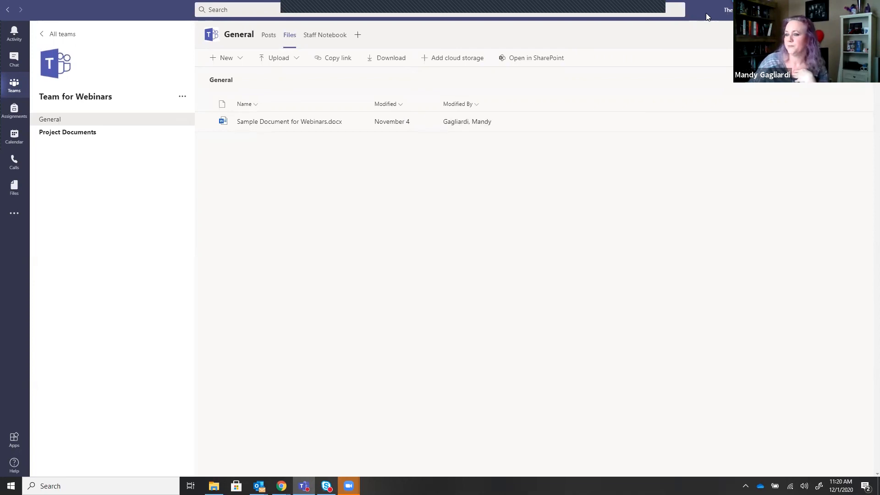
left_click(826, 9)
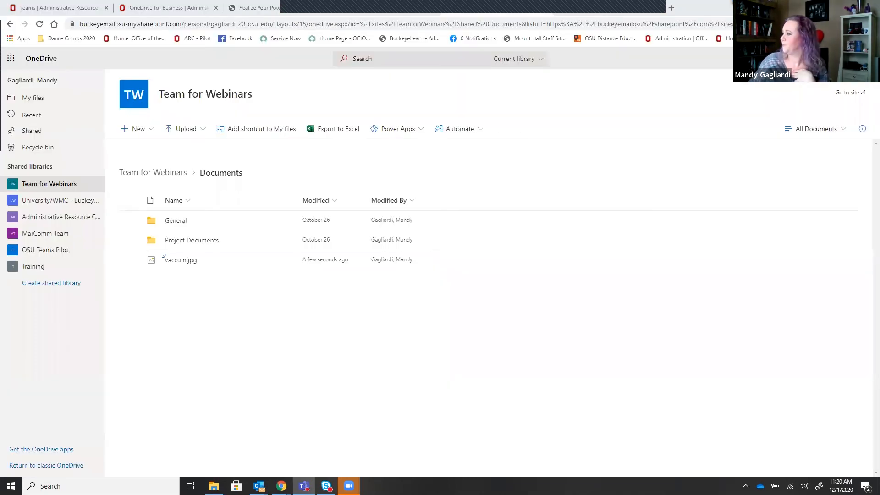